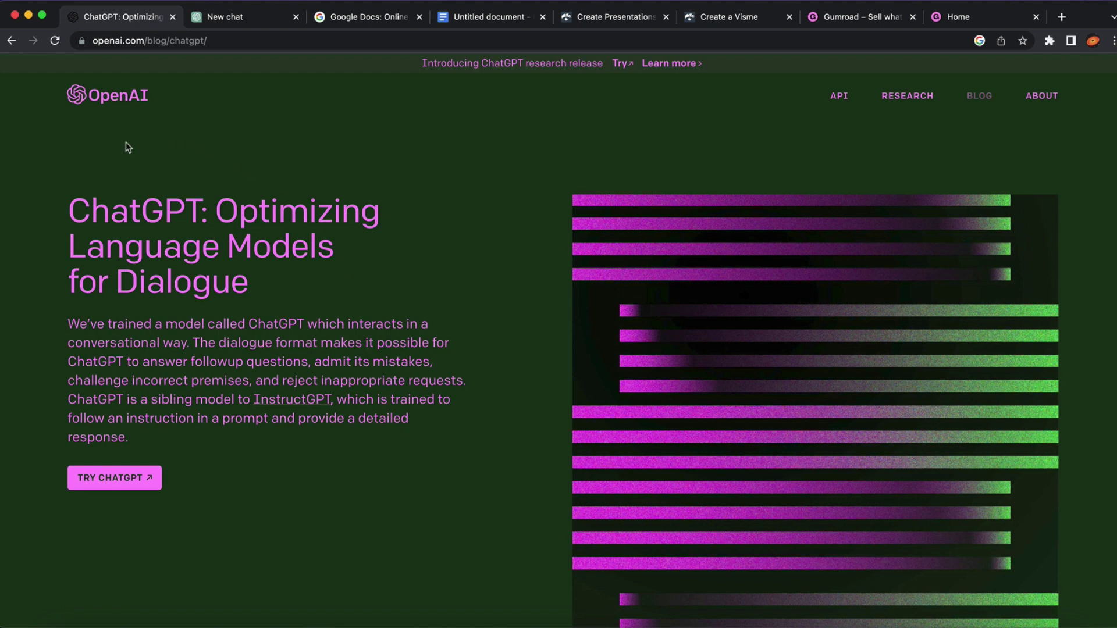
# Open ChatGPT from the OpenAI blog article's introduction.
pyautogui.scroll(-1, 135, 251)
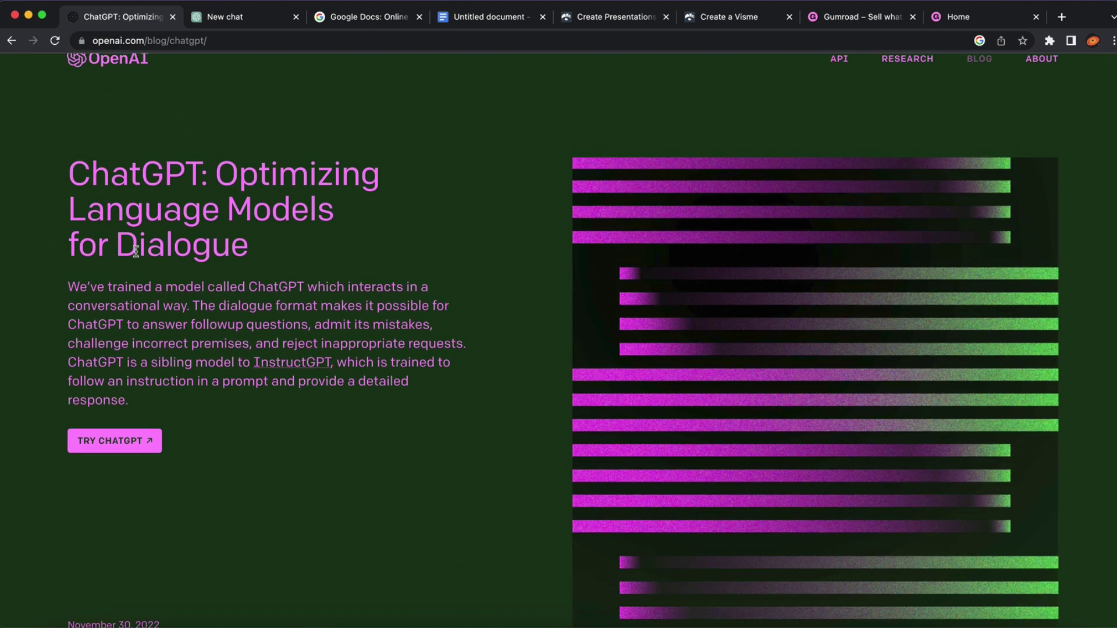
pyautogui.scroll(5, 96, 434)
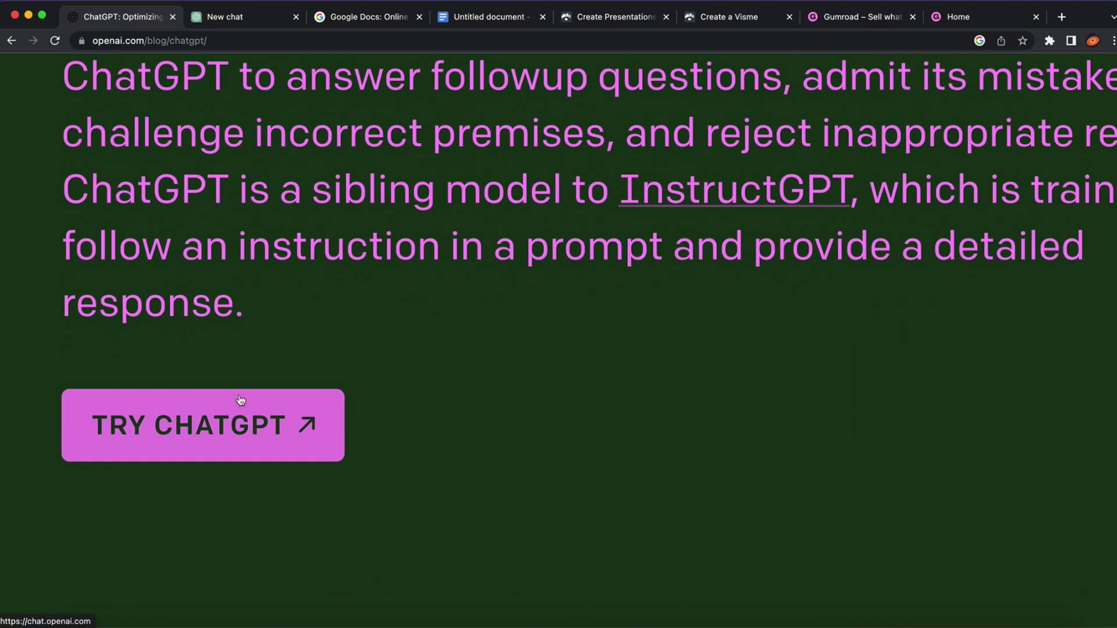
pyautogui.scroll(-5, 155, 439)
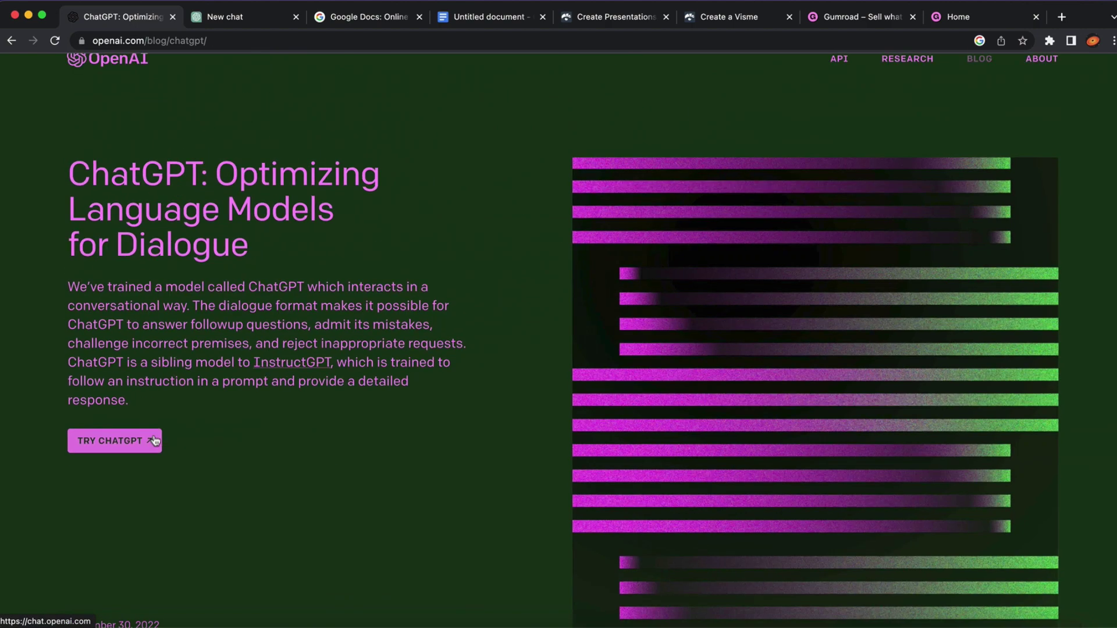
pyautogui.click(154, 440)
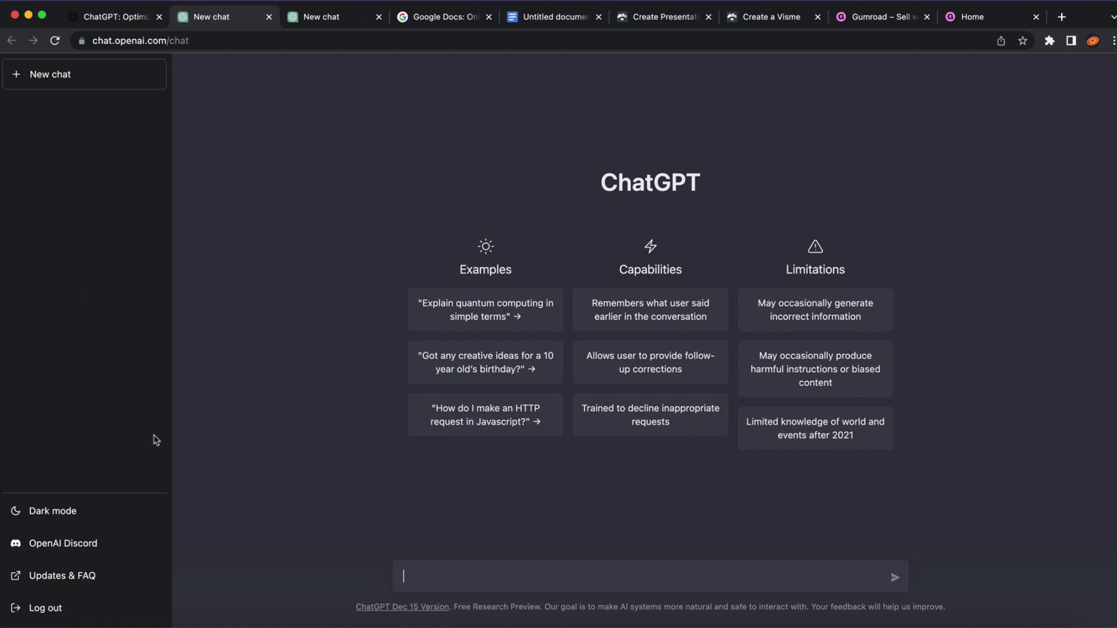
# Set ChatGPT to the light theme and close the duplicate New chat page.
pyautogui.click(38, 512)
pyautogui.click(37, 512)
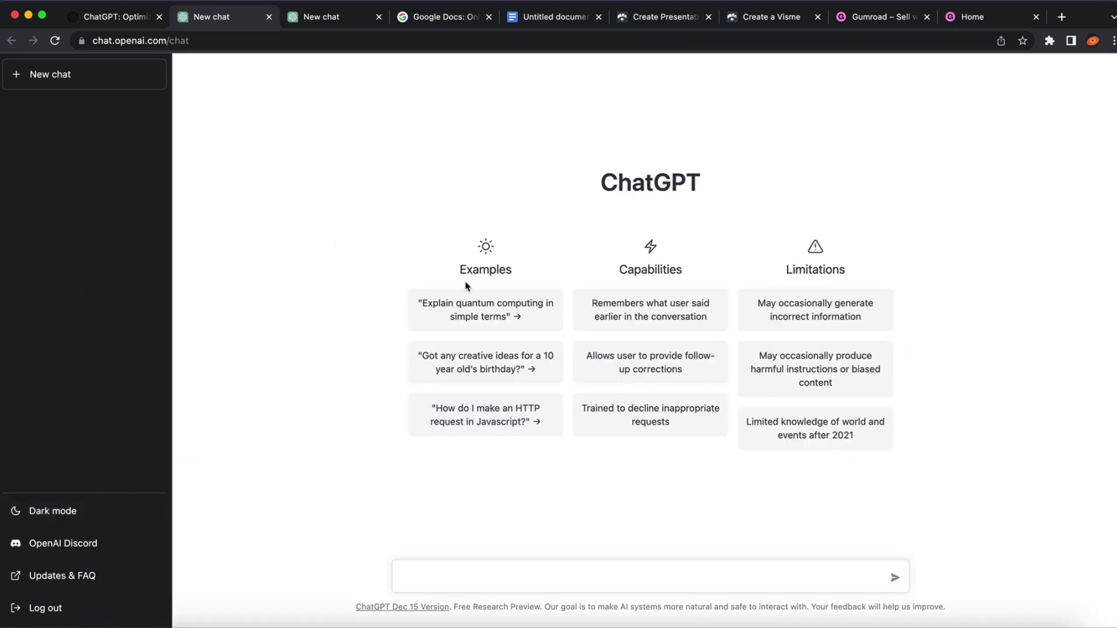
pyautogui.click(378, 17)
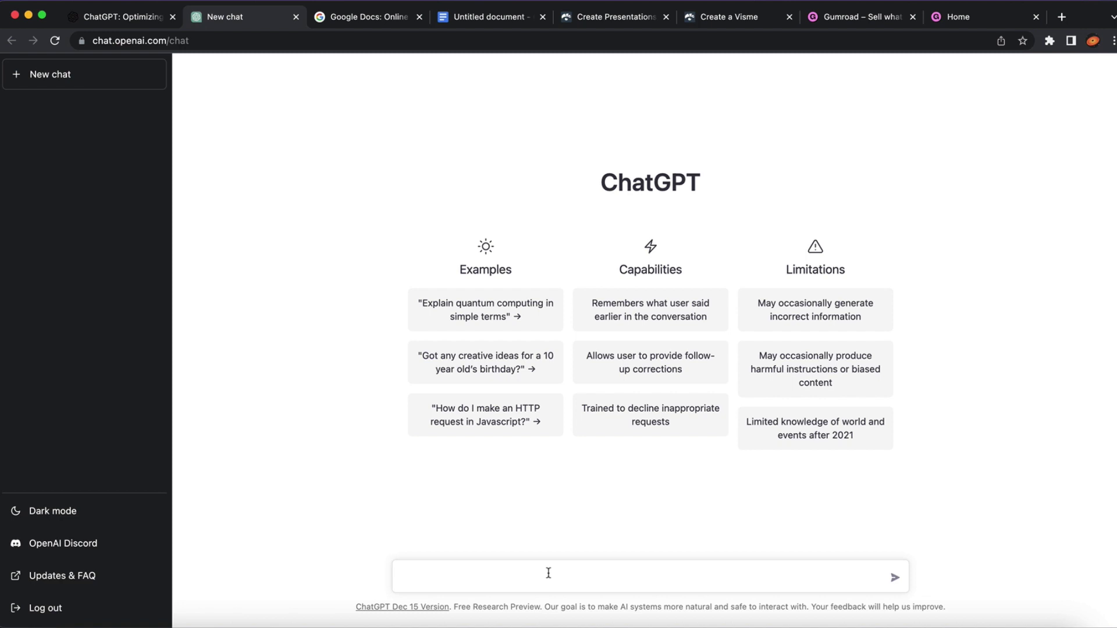
# Send ChatGPT the prompt "write poem about money".
pyautogui.write('write poem ao')
pyautogui.write('out money')
pyautogui.press('Return')
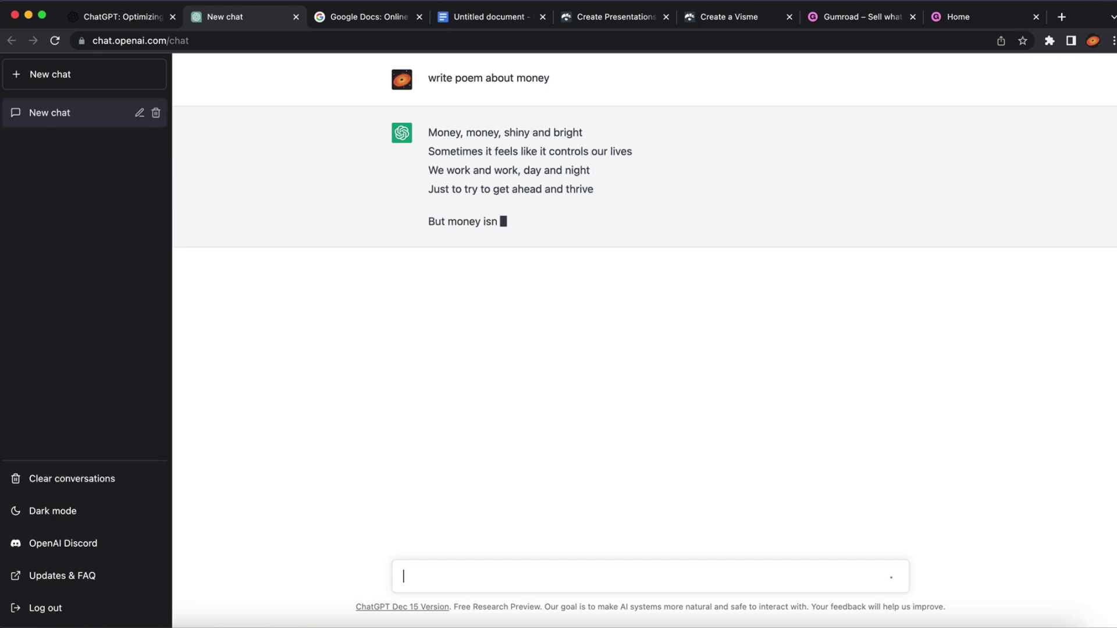
# Send the follow-up prompt "create php code for wordpress" in the same conversation.
pyautogui.click(567, 573)
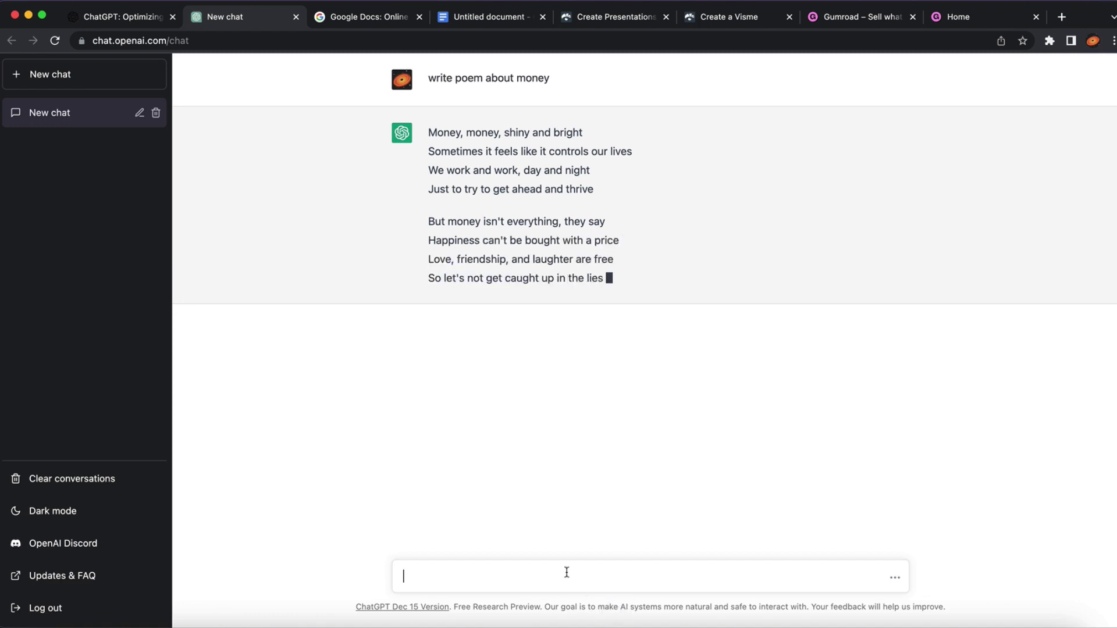
pyautogui.write('create ph')
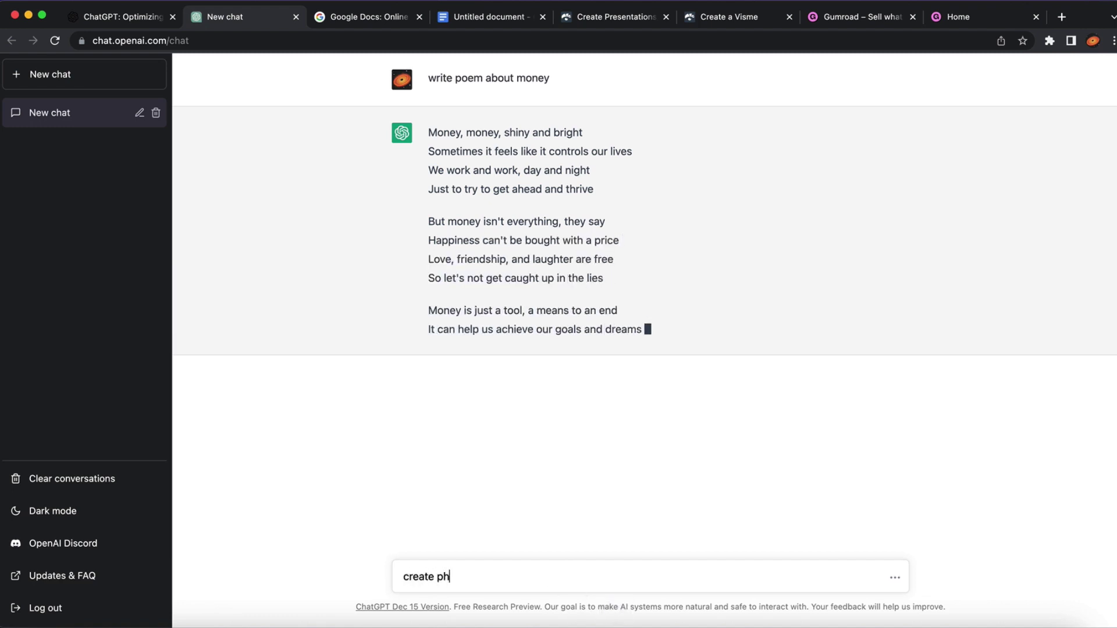
pyautogui.write('p code for ')
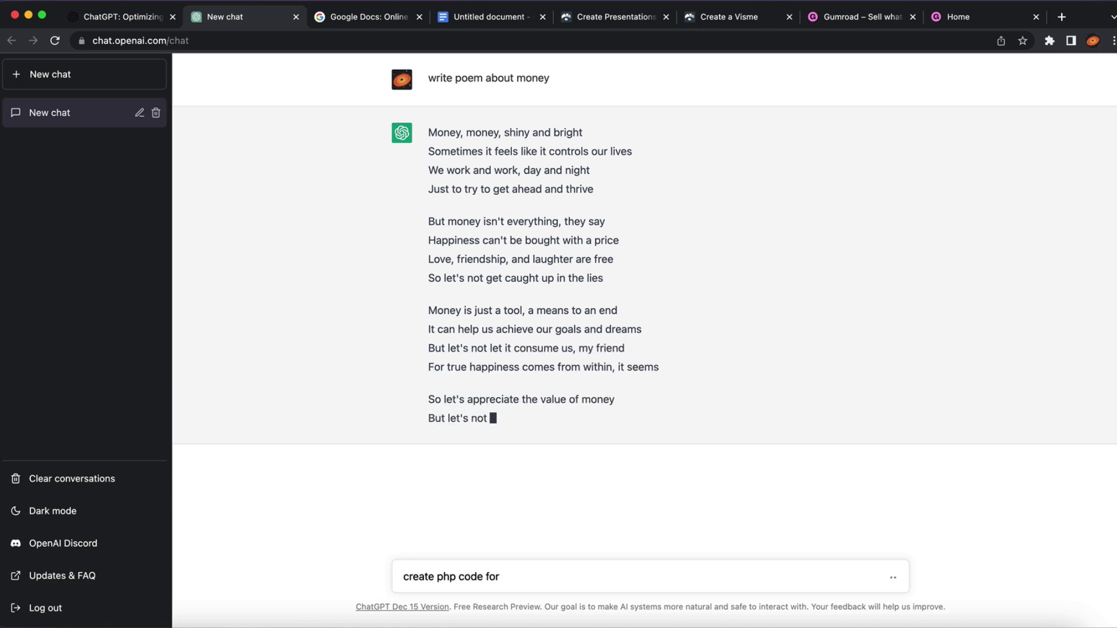
pyautogui.write('wordpress')
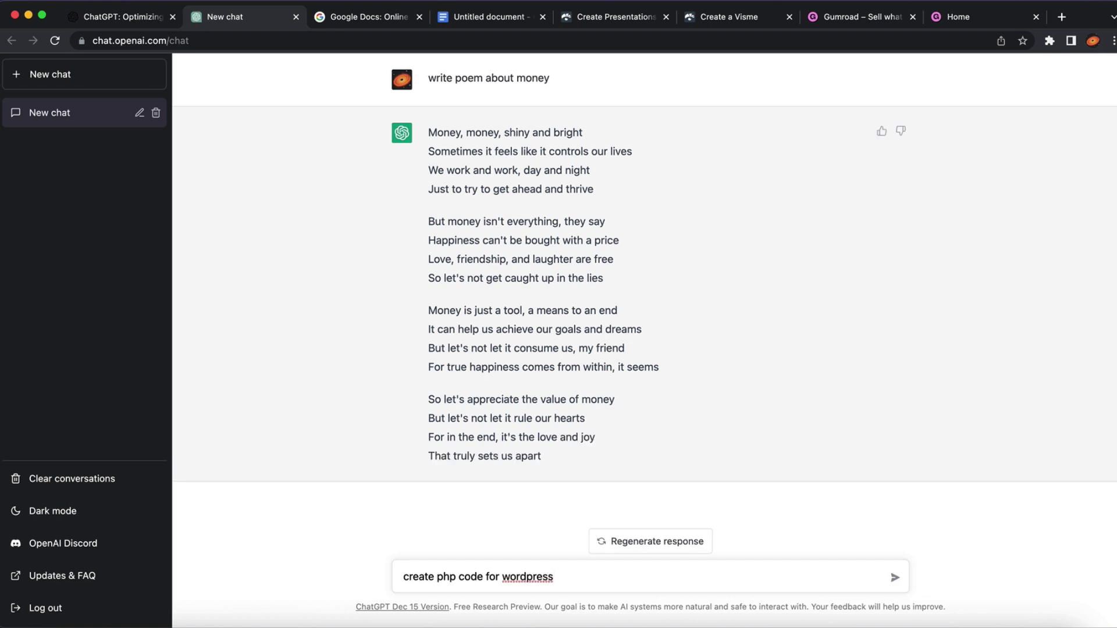
pyautogui.press('Return')
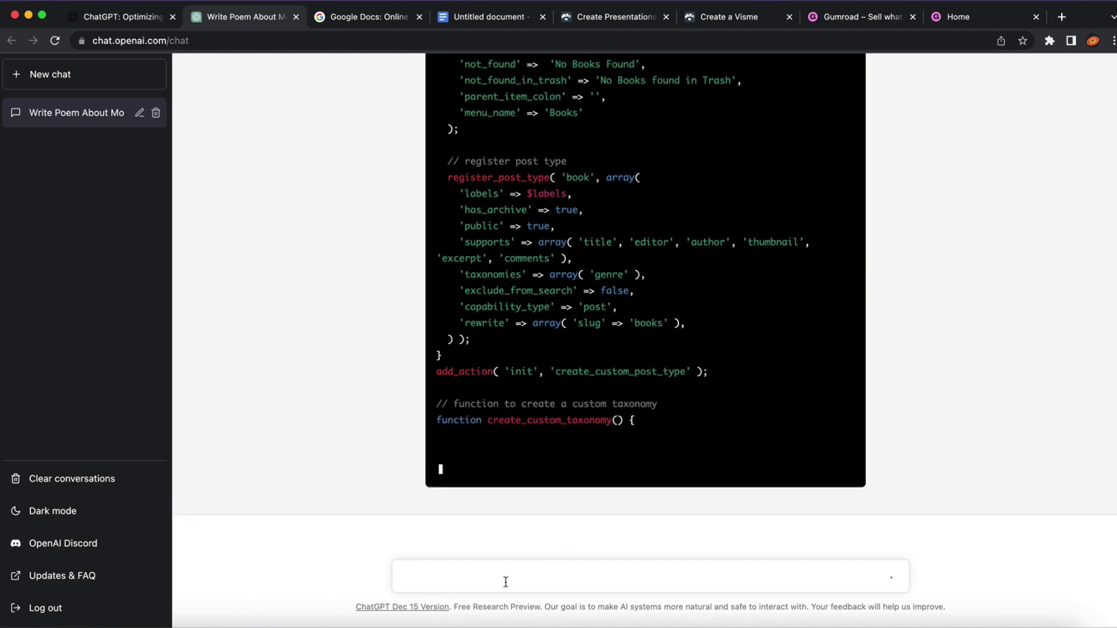
# Delete the poem conversation and send the prompt "write popular niches for ebooks" in a fresh chat.
pyautogui.write('write ')
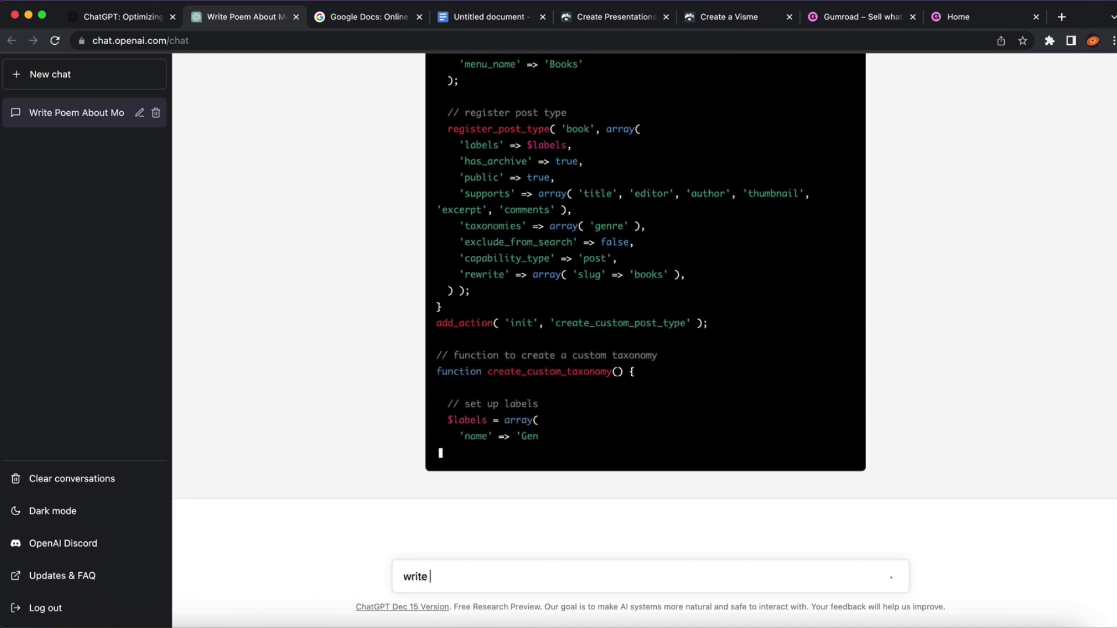
pyautogui.write('pop')
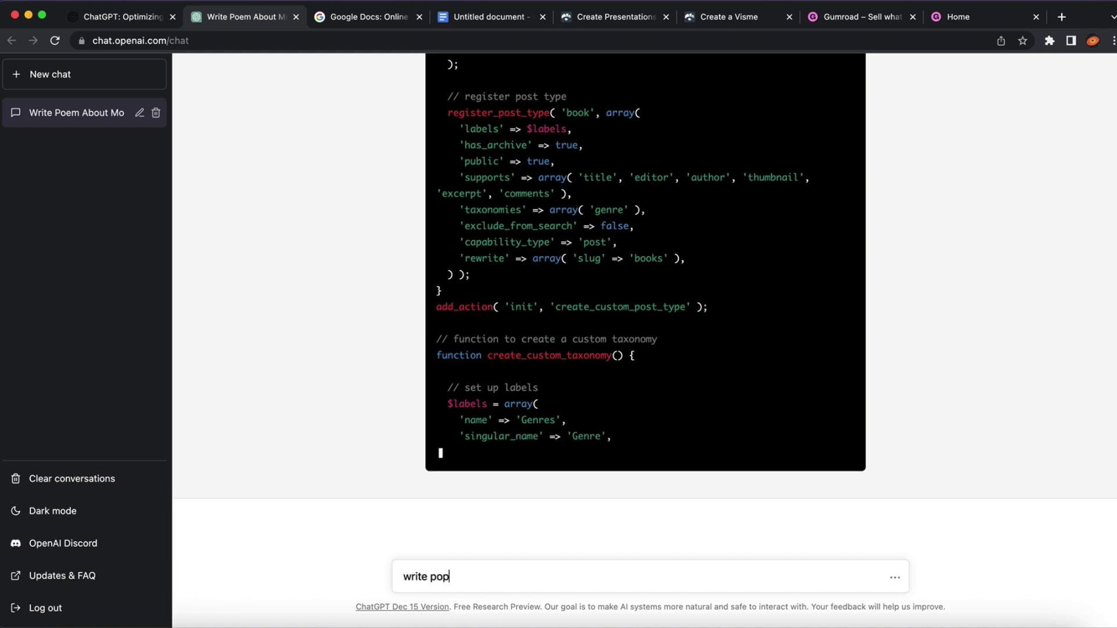
pyautogui.write('ular niches ')
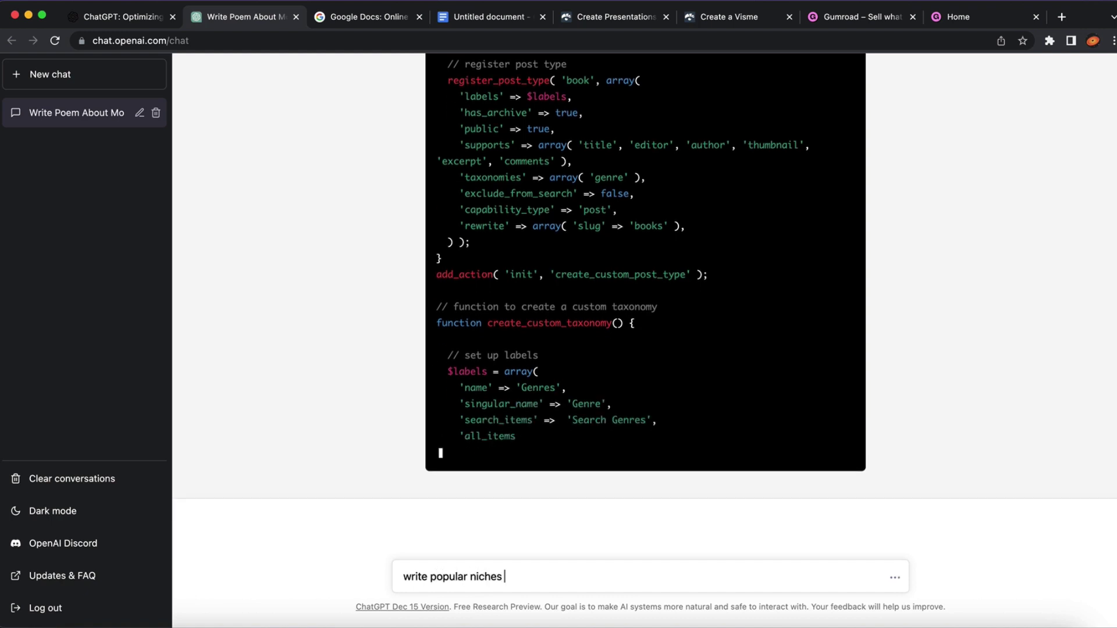
pyautogui.write('for ebooks')
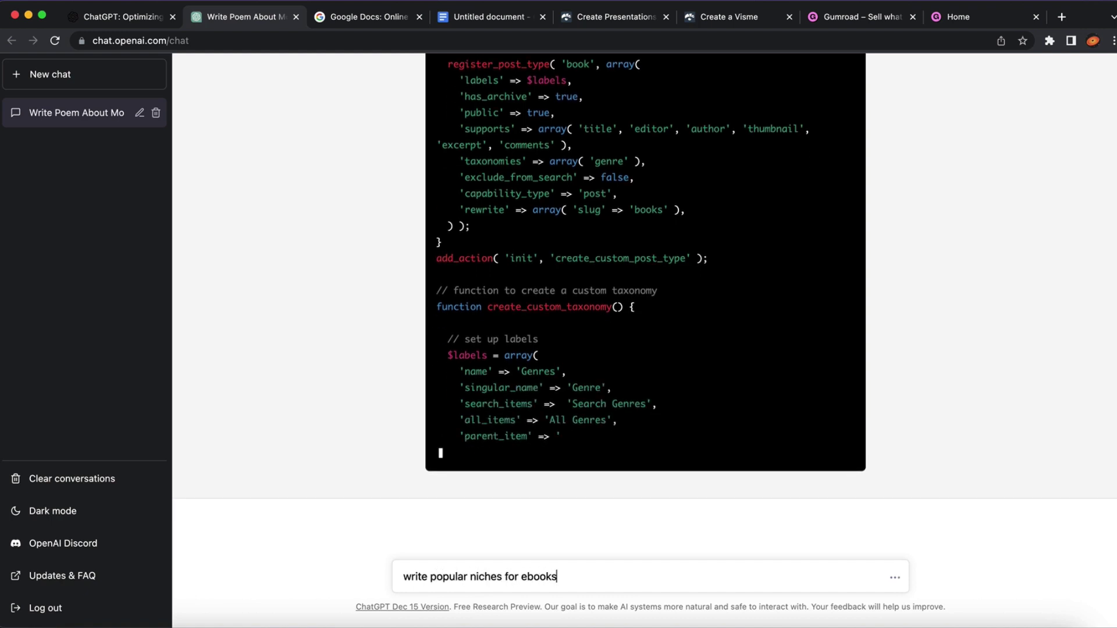
pyautogui.click(156, 114)
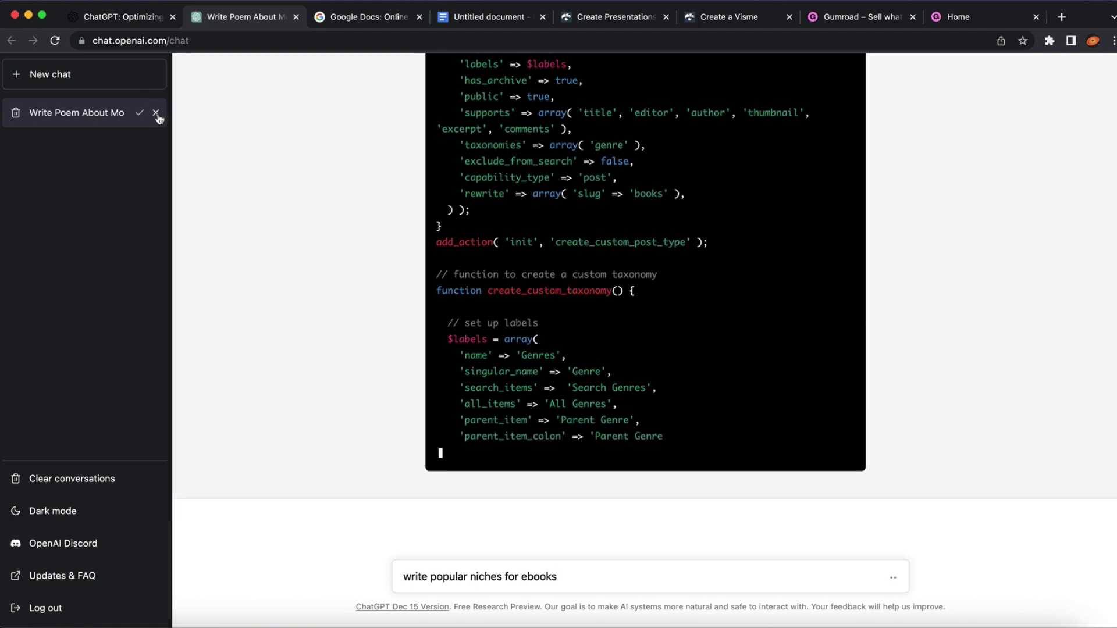
pyautogui.click(140, 114)
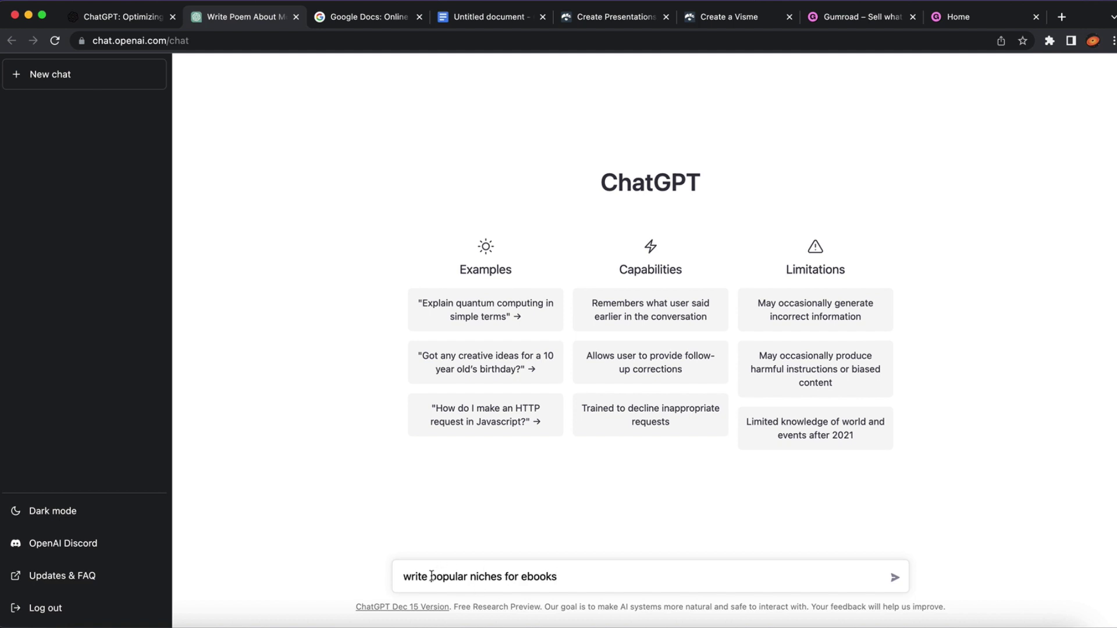
pyautogui.press('Return')
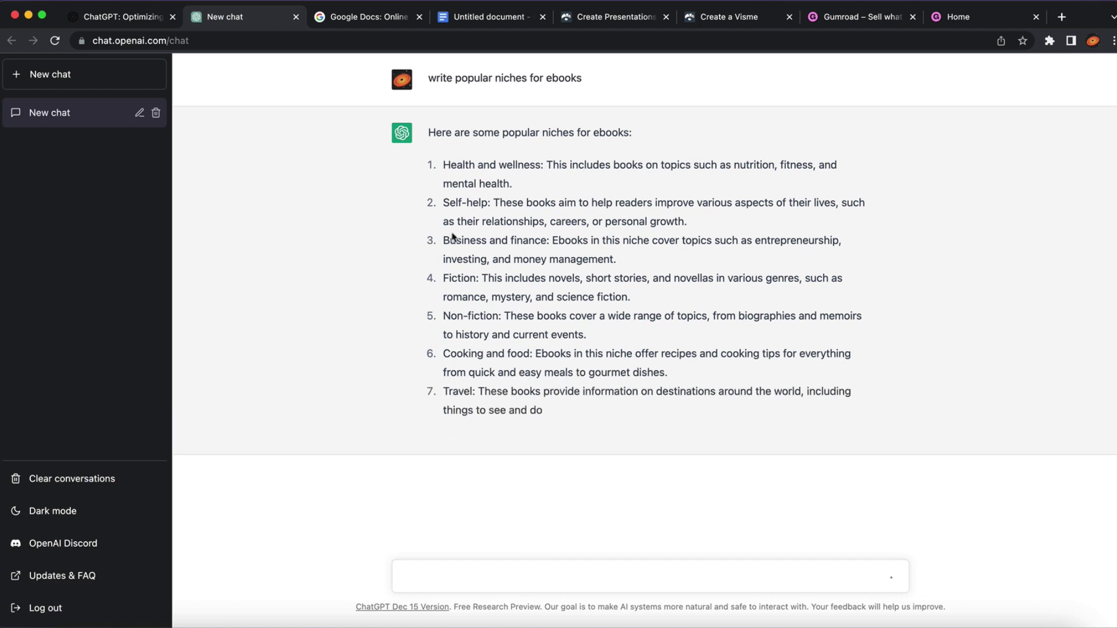
# Look over the suggested ebook niches and request additional ones with the prompt "write 5 more".
pyautogui.moveTo(446, 202); pyautogui.dragTo(488, 202)
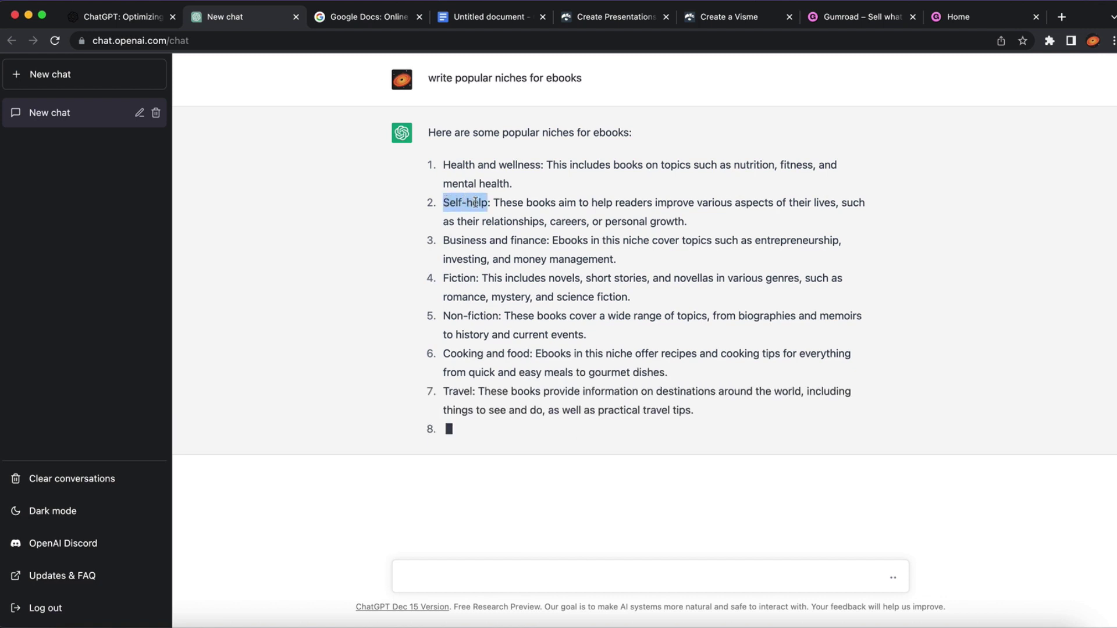
pyautogui.doubleClick(454, 240)
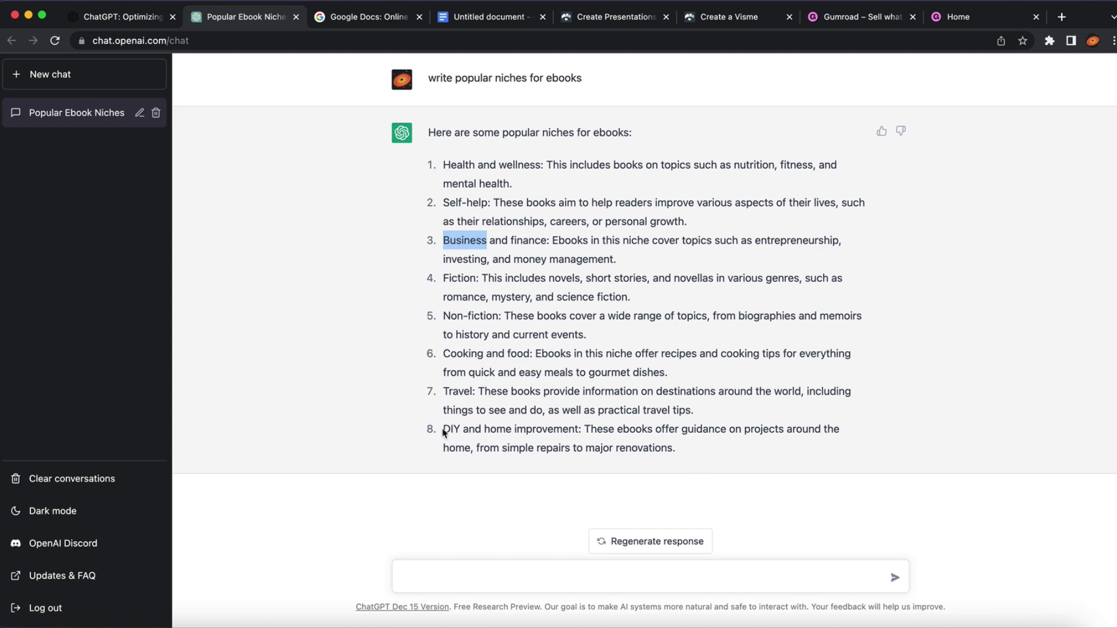
pyautogui.moveTo(442, 432); pyautogui.dragTo(582, 433)
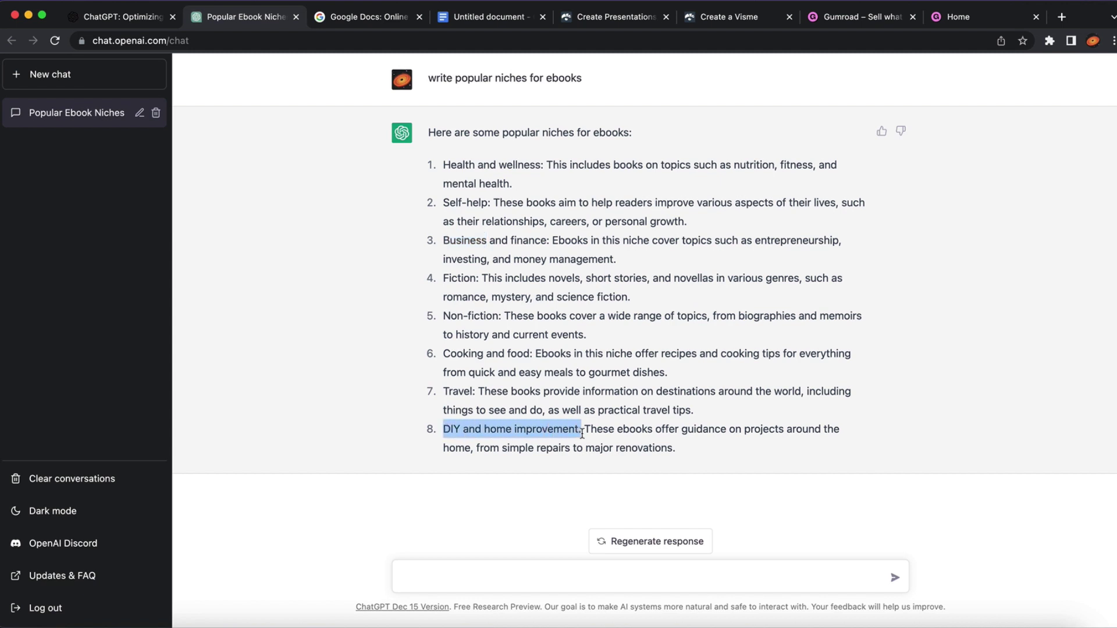
pyautogui.click(582, 433)
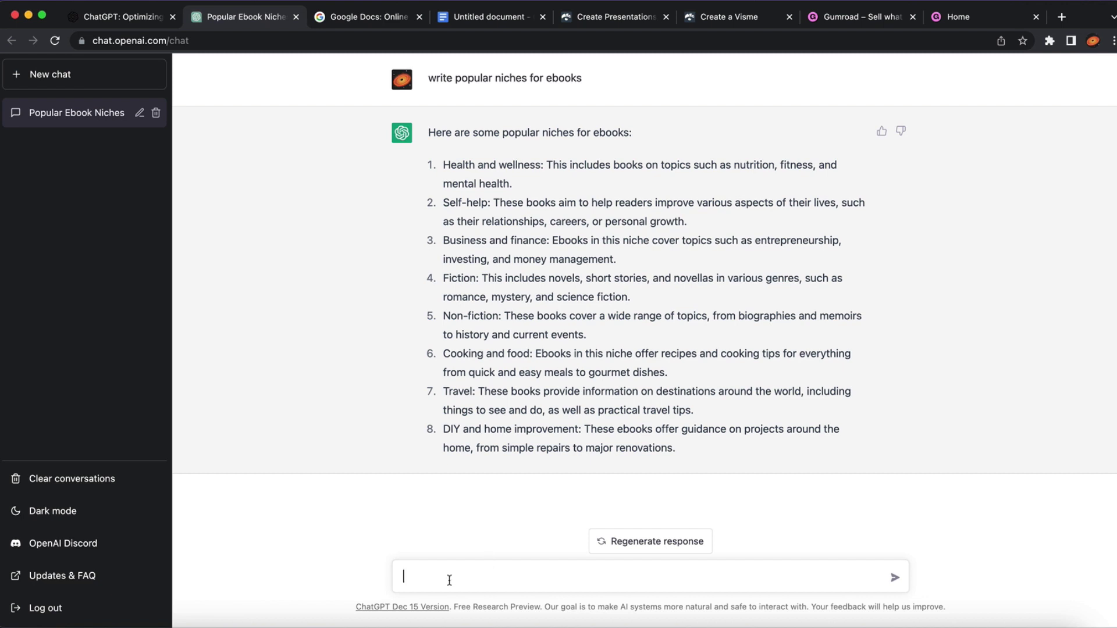
pyautogui.write('write 5 more')
pyautogui.press('Return')
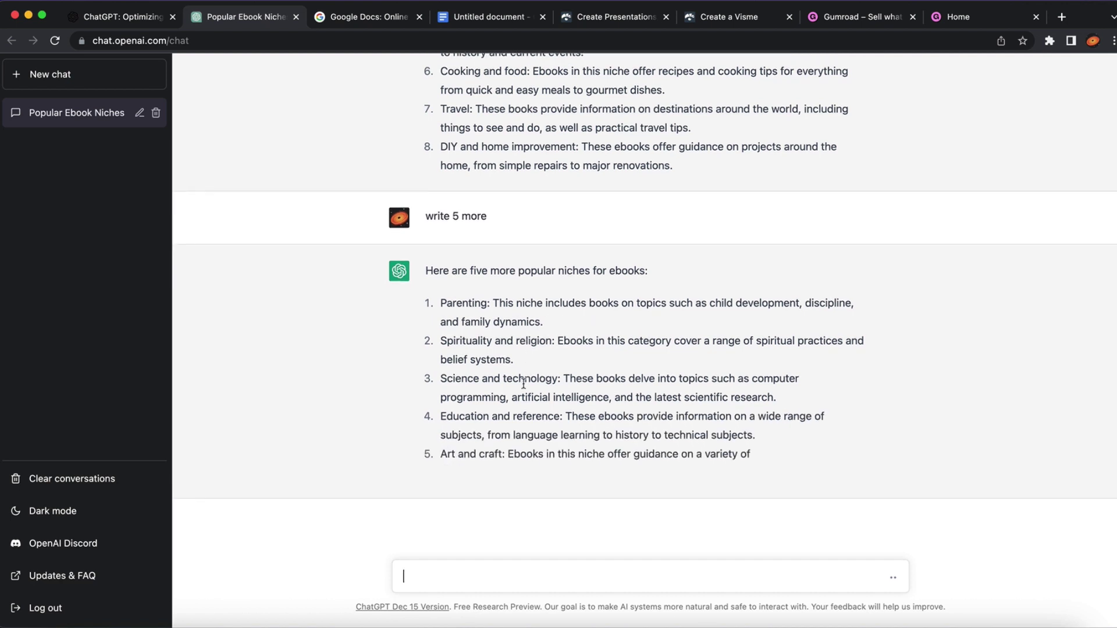
# Pick the Self-help niche from the first list and send the prompt "write sub topics in Self-help".
pyautogui.scroll(5, 523, 384)
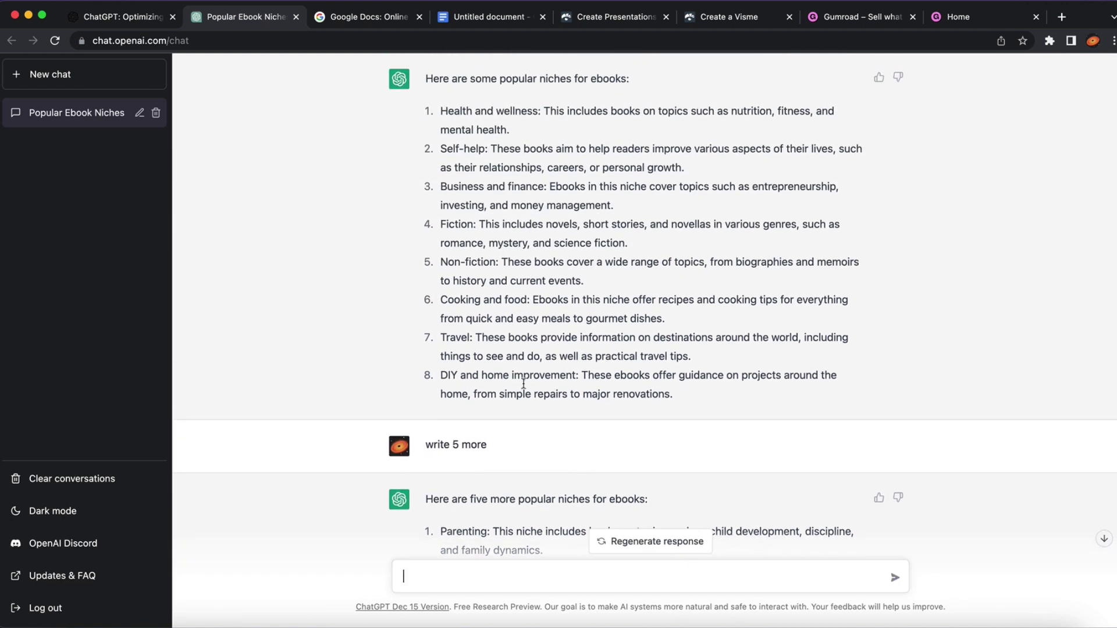
pyautogui.scroll(1, 524, 384)
pyautogui.moveTo(445, 162); pyautogui.dragTo(477, 163)
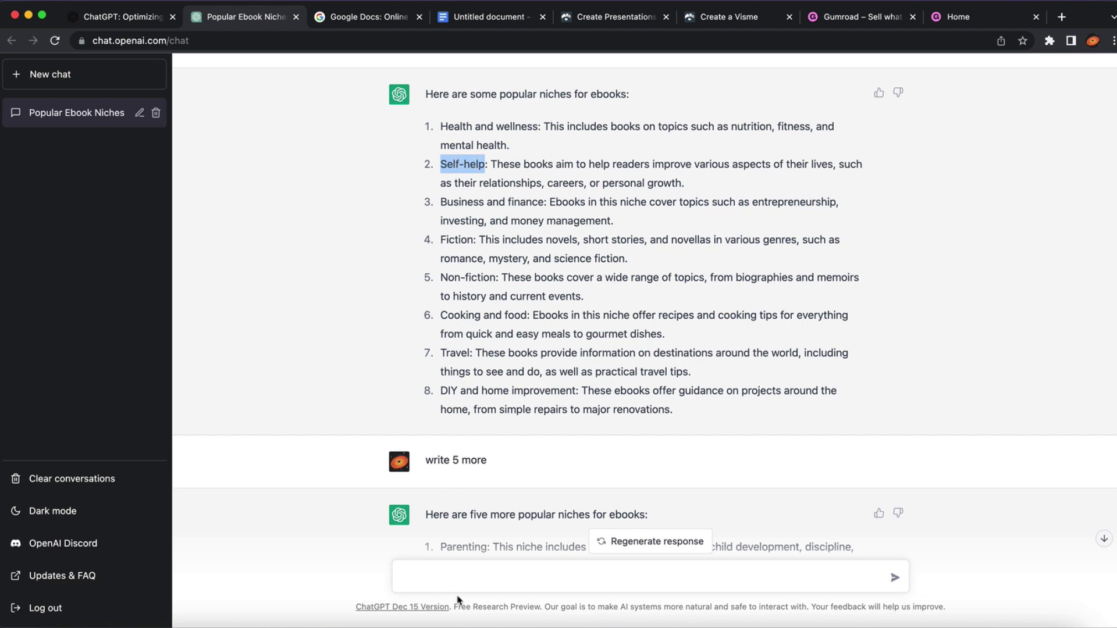
pyautogui.scroll(-5, 409, 611)
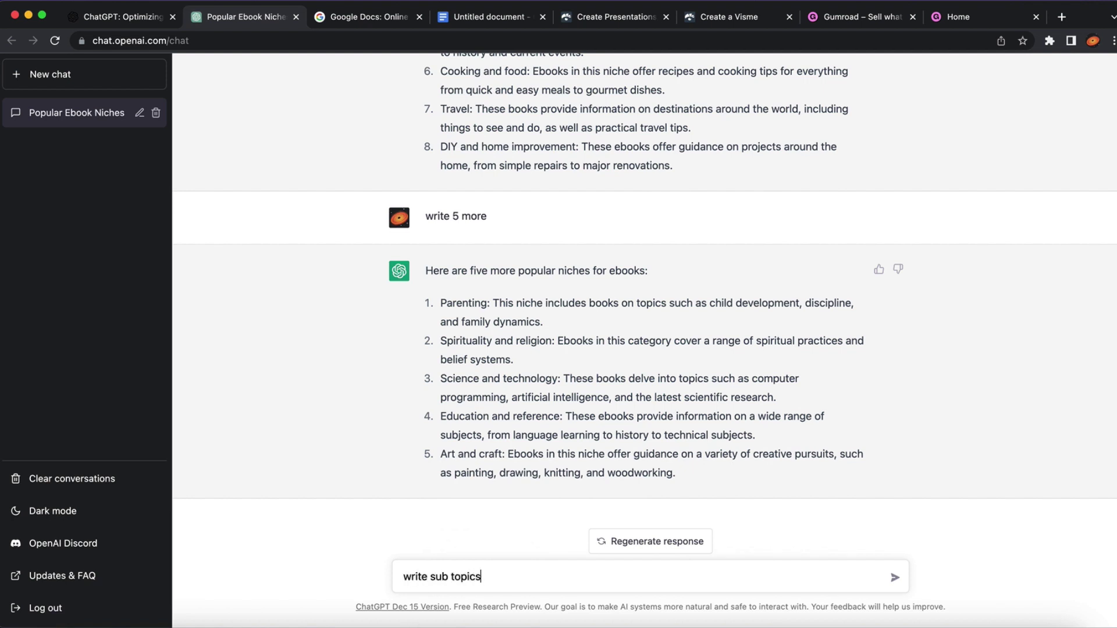
pyautogui.write('Self-help')
pyautogui.press('Return')
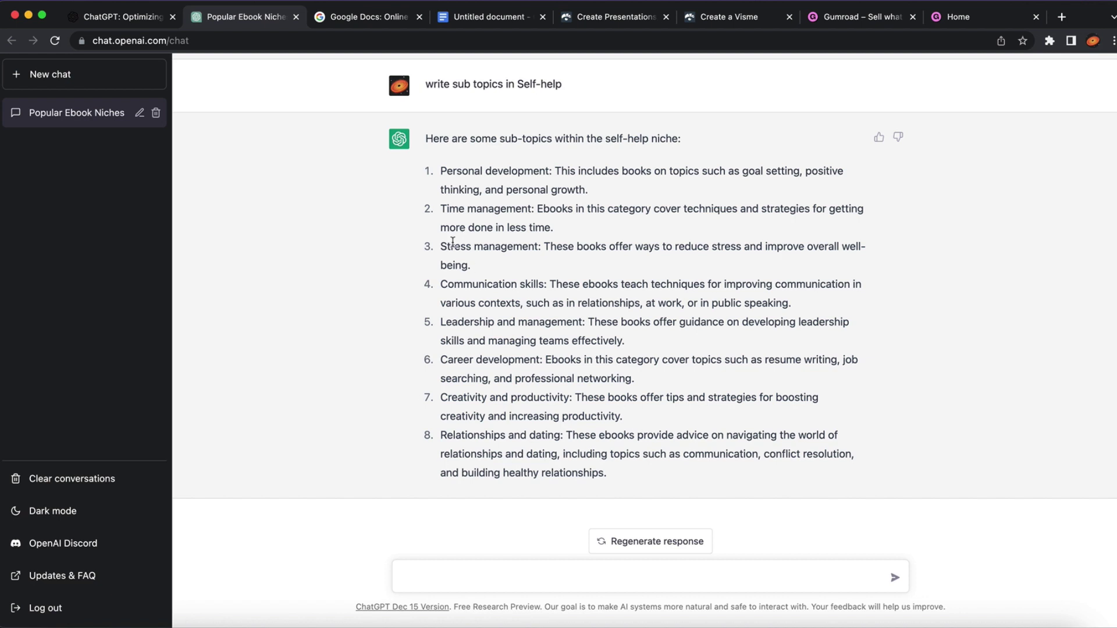
# Copy the Stress management sub-topic and send the prompt "write outline for Stress management".
pyautogui.moveTo(453, 244); pyautogui.dragTo(493, 243)
pyautogui.press('super+c')
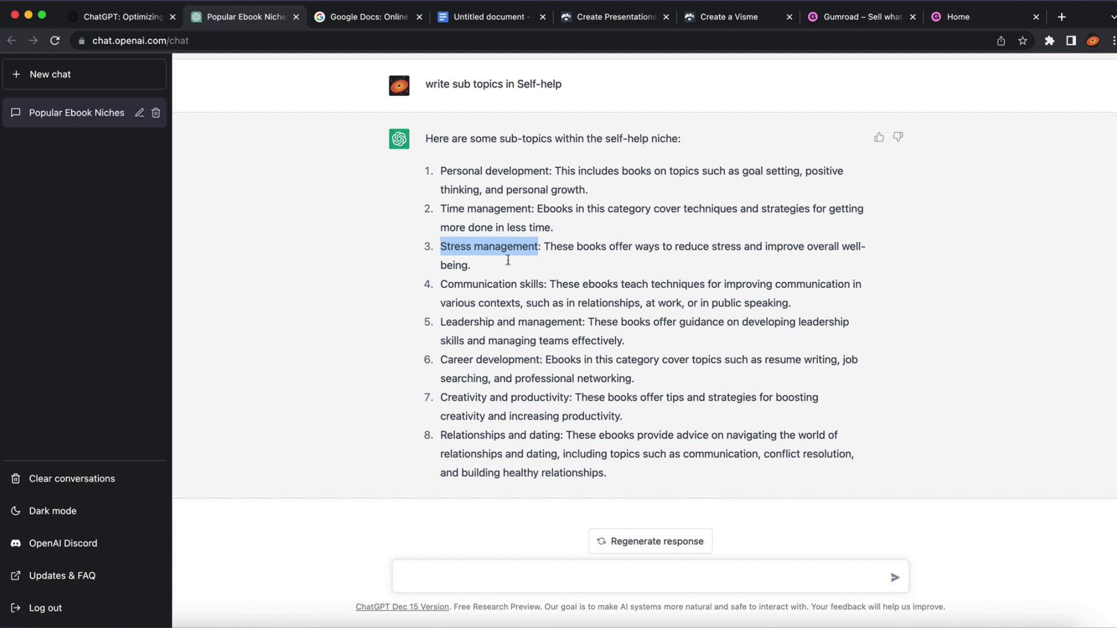
pyautogui.click(449, 590)
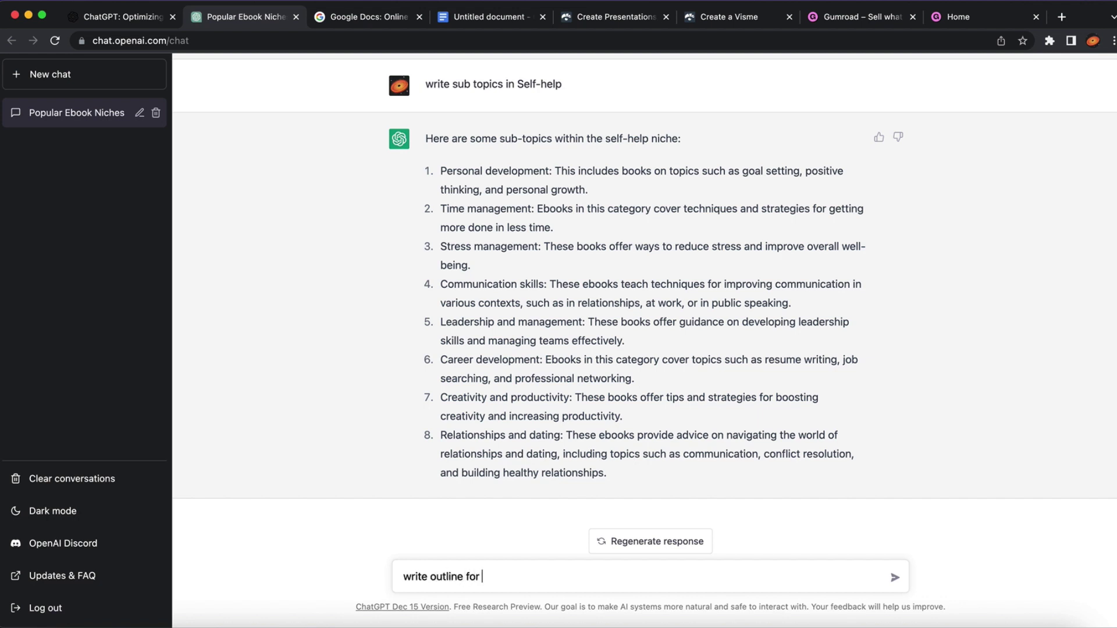
pyautogui.press('super+v')
pyautogui.press('Return')
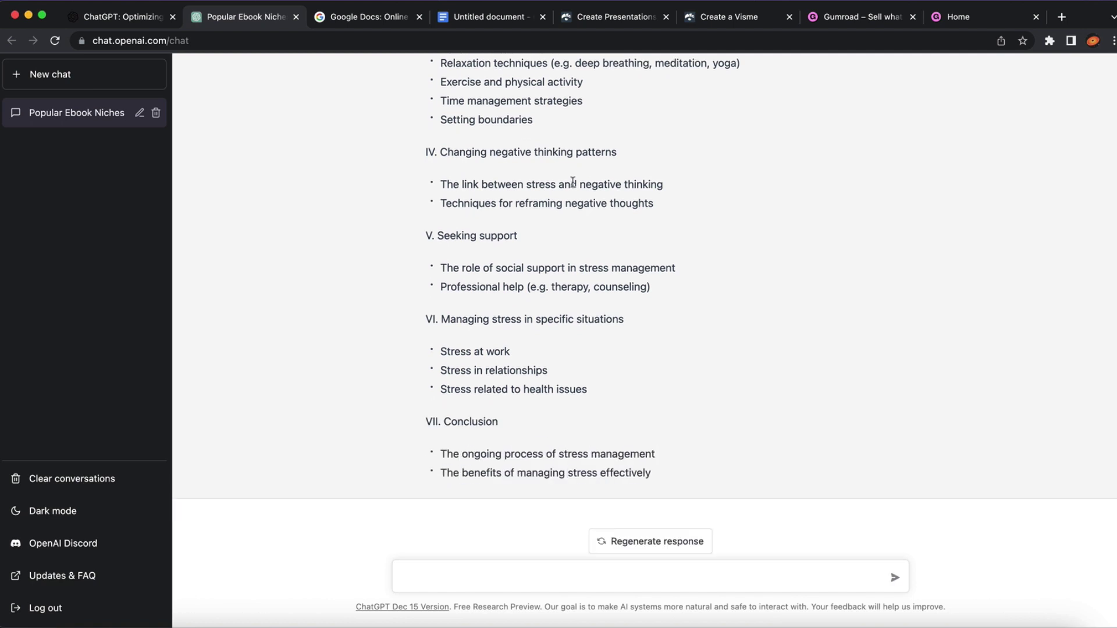
# Review the stress management outline, view the Google Docs page and the blank untitled document, and return to the outline in ChatGPT.
pyautogui.scroll(6, 572, 182)
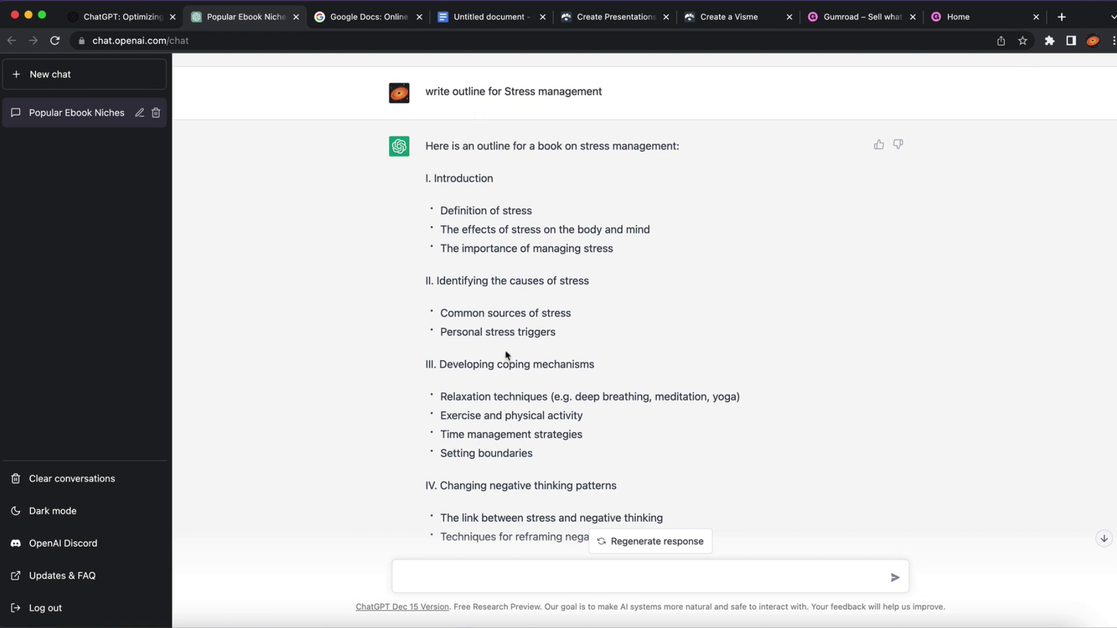
pyautogui.click(365, 17)
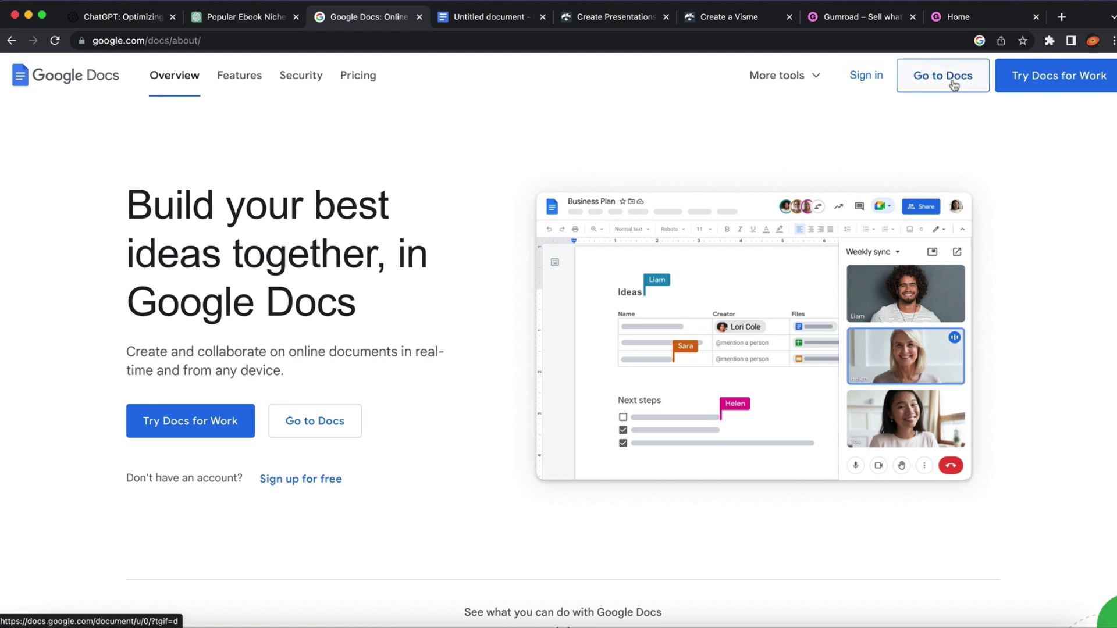
pyautogui.click(466, 17)
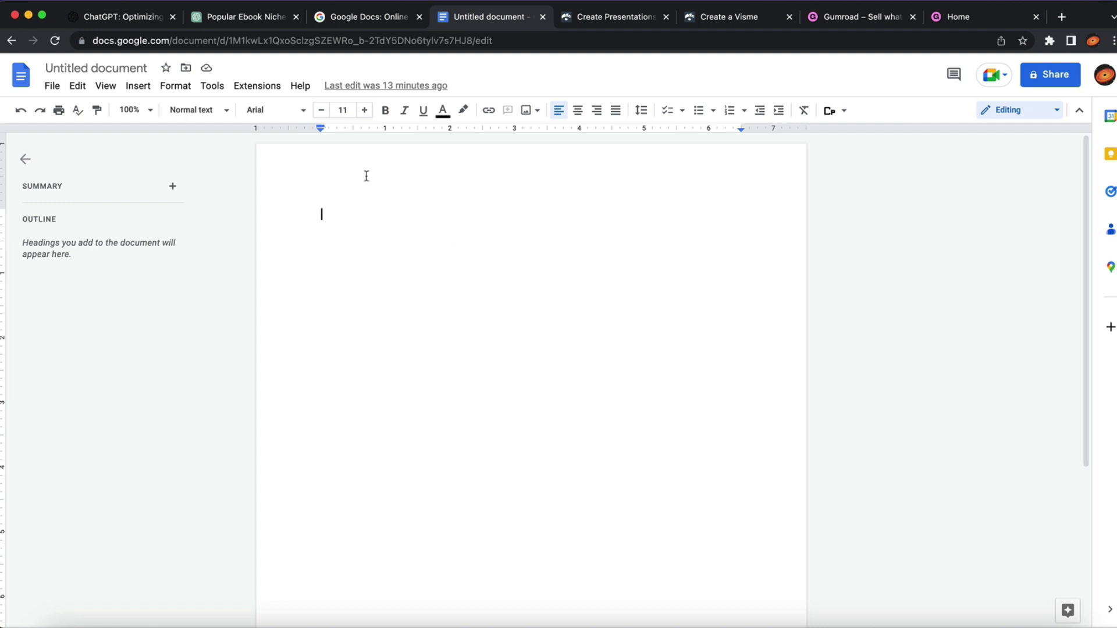
pyautogui.click(222, 23)
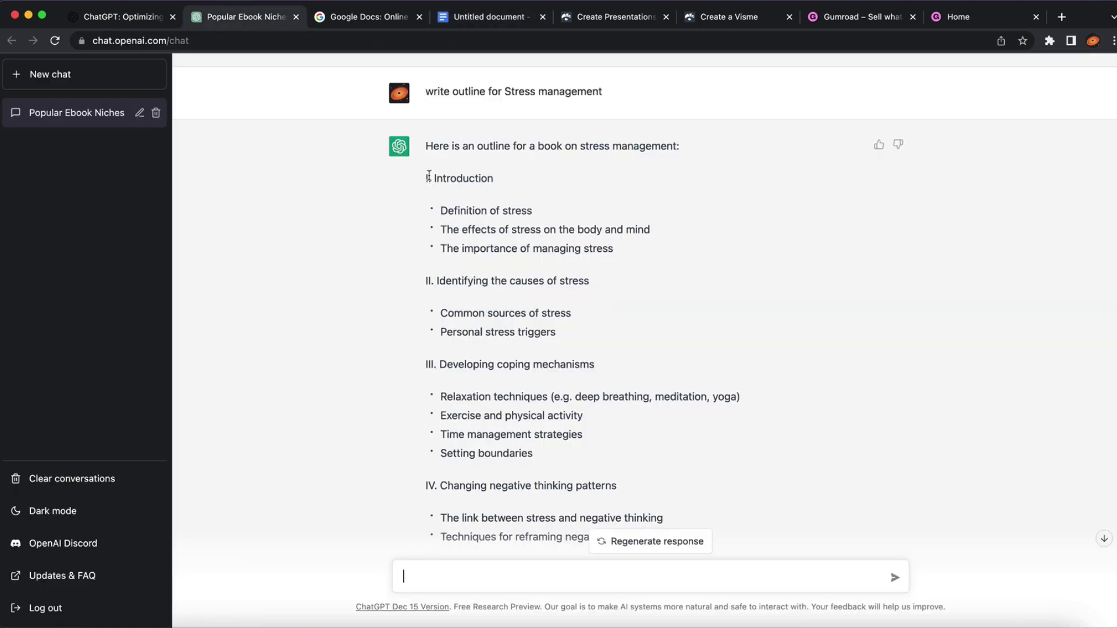
# Copy the full stress management outline, from Introduction to Conclusion, and paste it into the untitled Google Docs document.
pyautogui.moveTo(424, 179); pyautogui.dragTo(652, 483)
pyautogui.press('super+c')
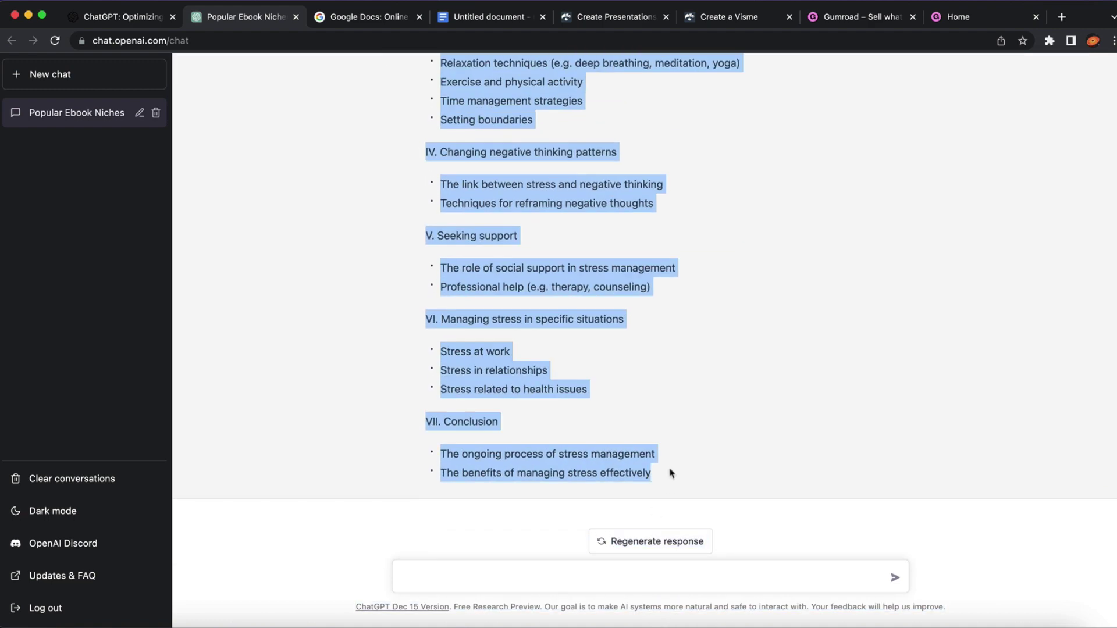
pyautogui.click(451, 16)
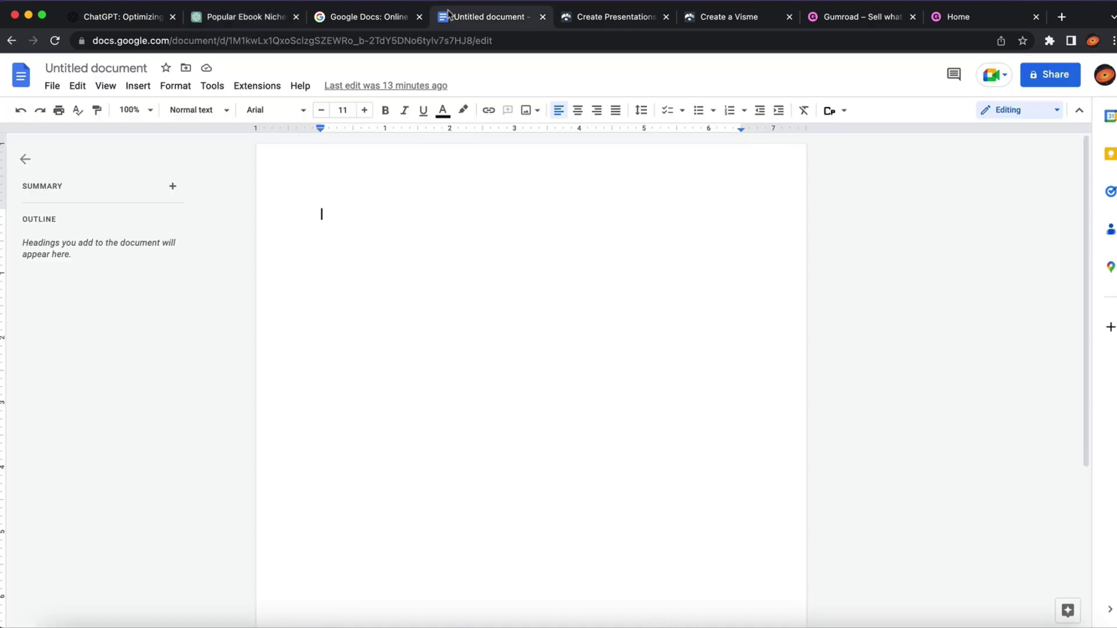
pyautogui.press('super+v')
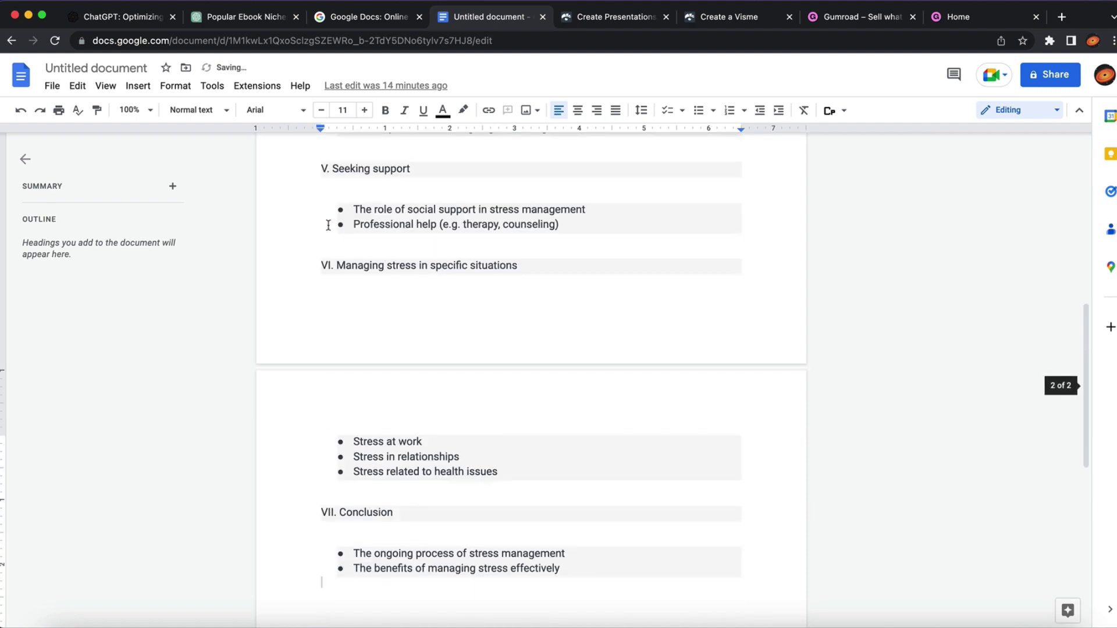
pyautogui.scroll(15, 403, 231)
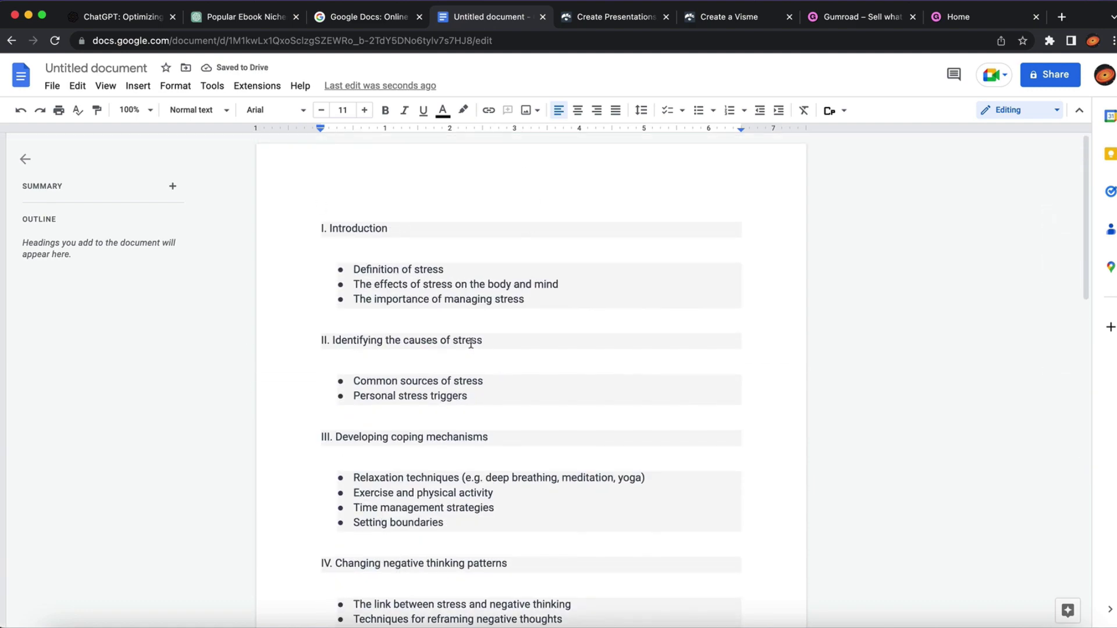
pyautogui.scroll(-7, 455, 353)
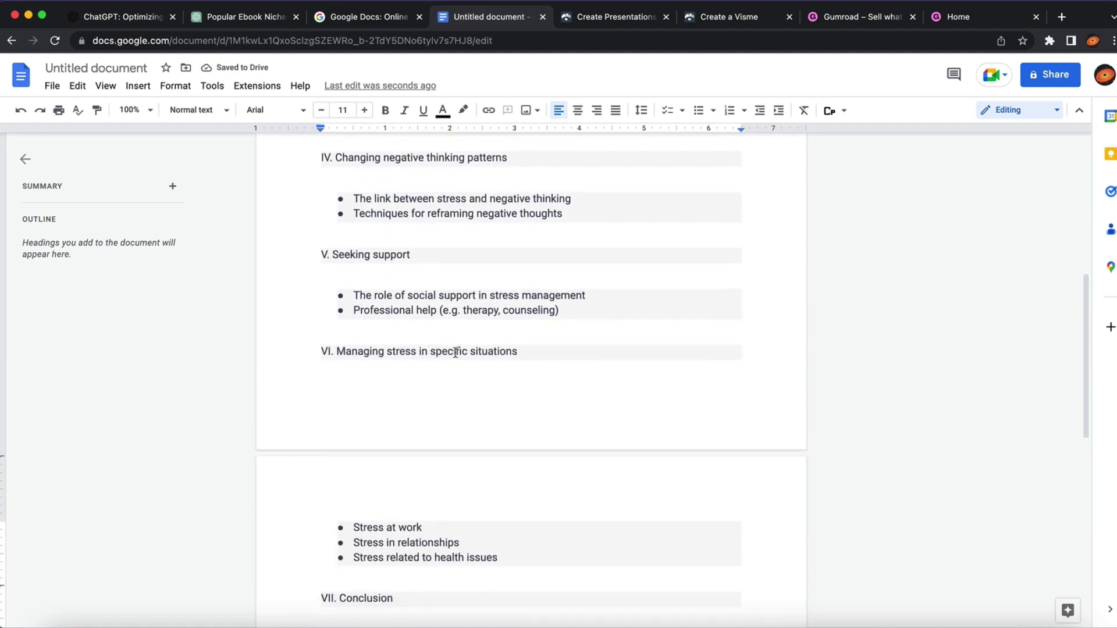
# Return to the ChatGPT conversation and copy the "Definition of stress" bullet from the outline's Introduction.
pyautogui.click(371, 14)
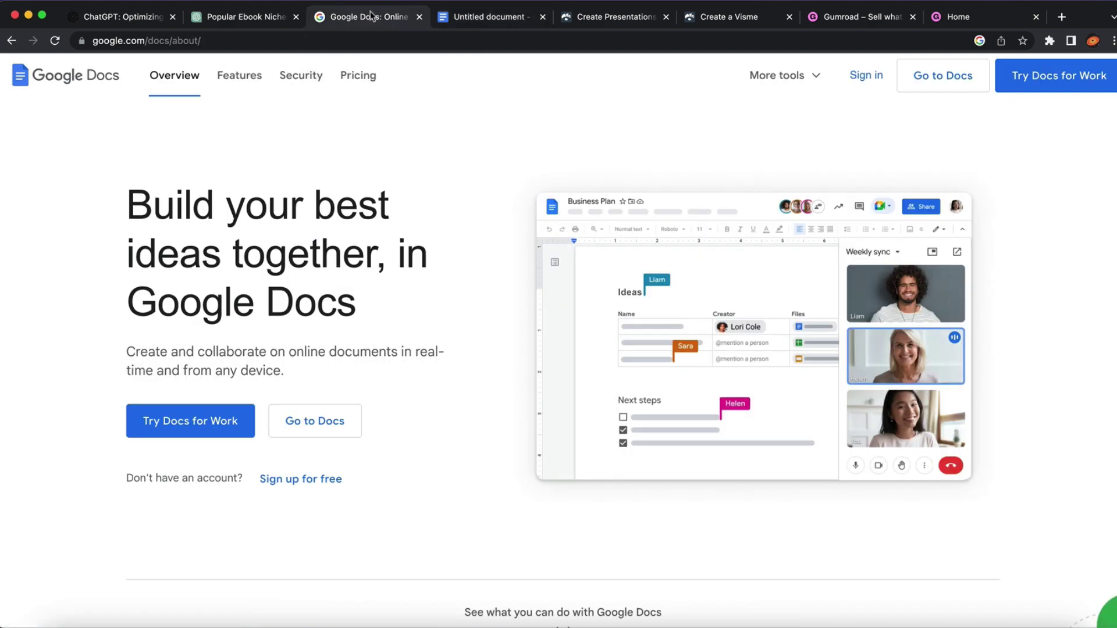
pyautogui.click(262, 18)
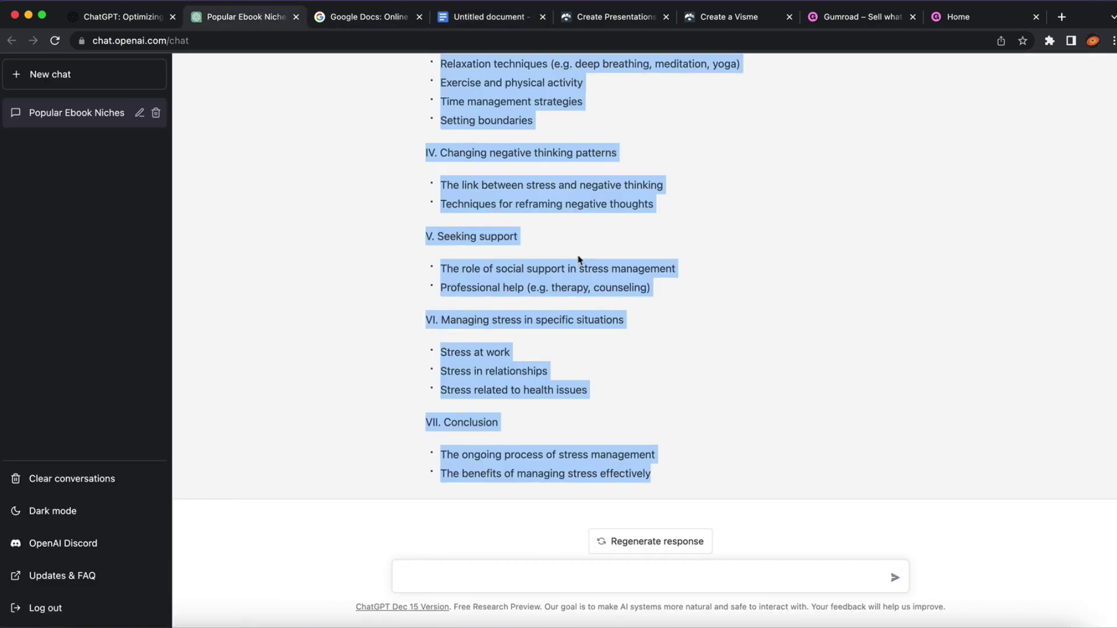
pyautogui.scroll(6, 580, 260)
pyautogui.scroll(1, 580, 259)
pyautogui.click(523, 268)
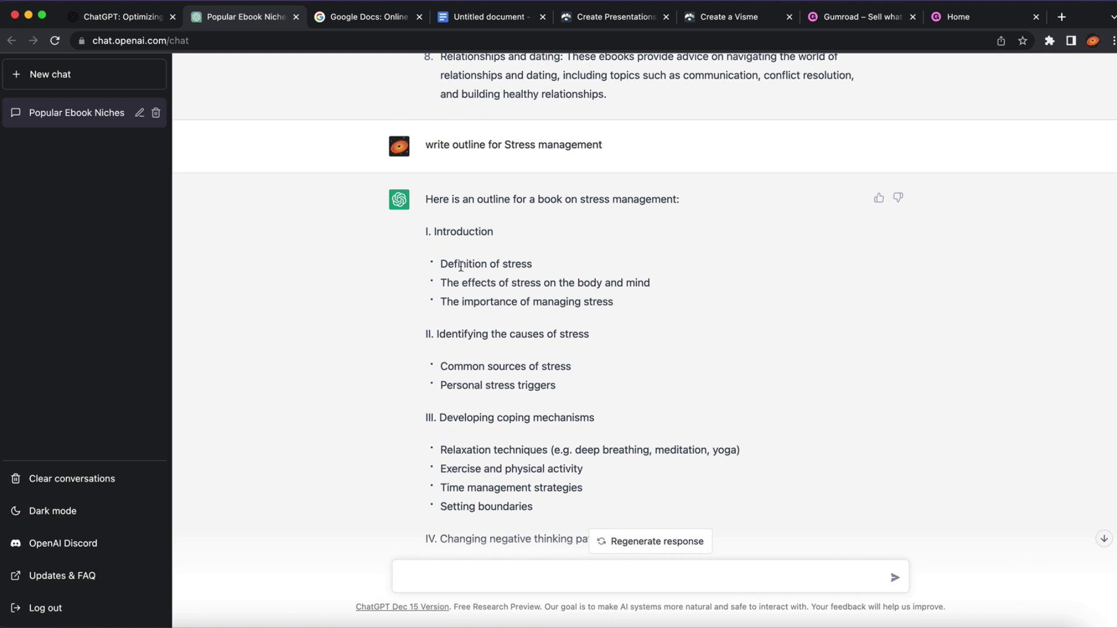
pyautogui.moveTo(461, 267); pyautogui.dragTo(518, 266)
pyautogui.press('super+c')
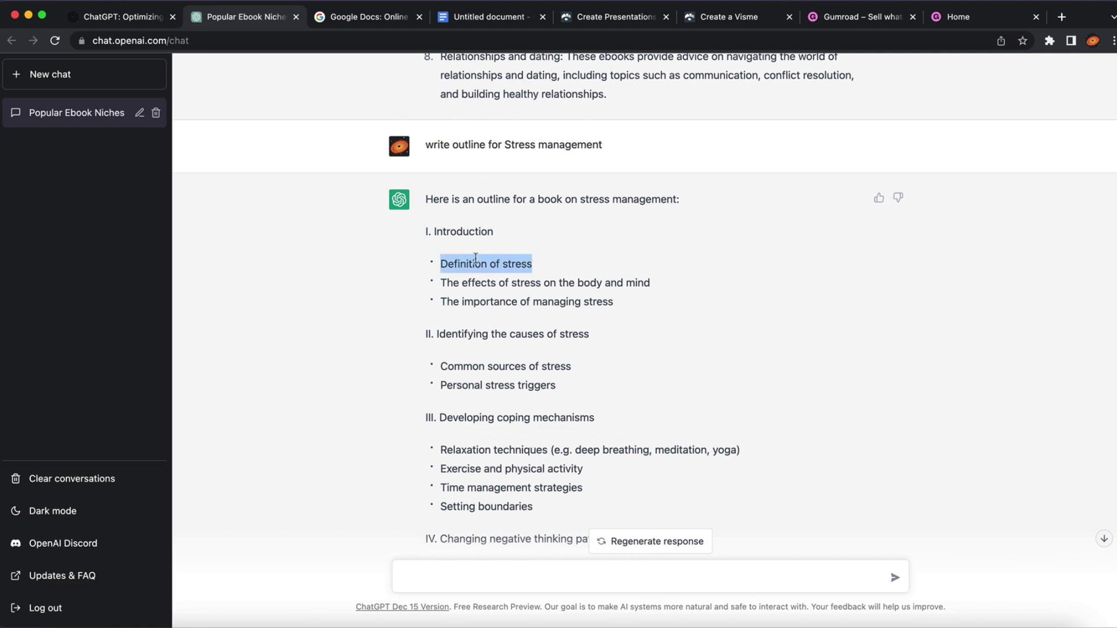
# Send the prompt "write about Definition of stress" and follow it with the prompt "add more".
pyautogui.click(413, 579)
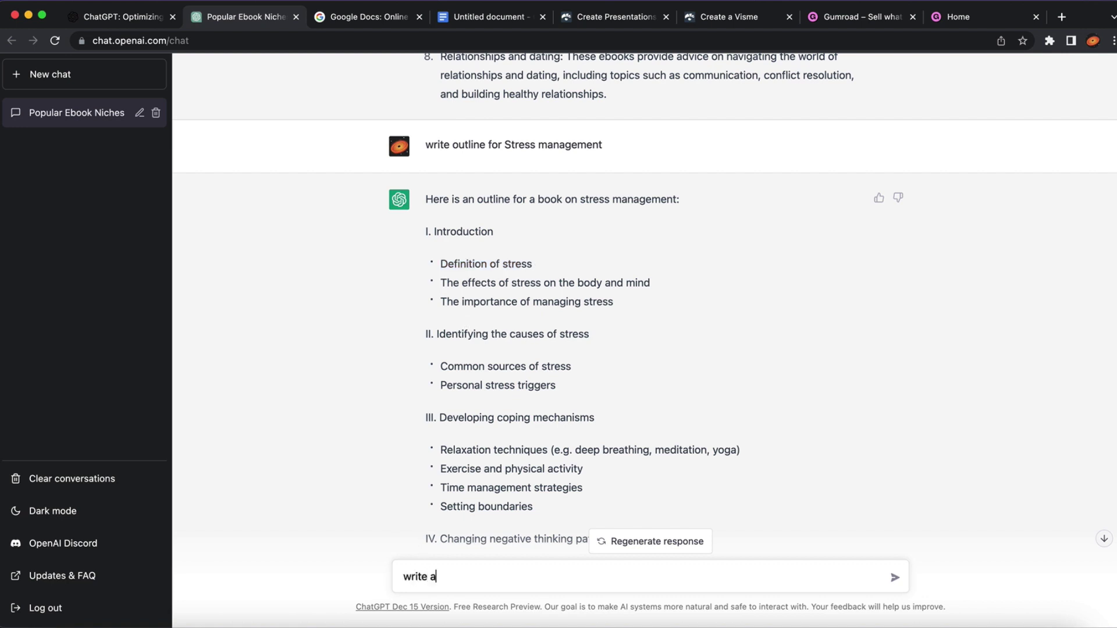
pyautogui.write('write about')
pyautogui.press('super+v')
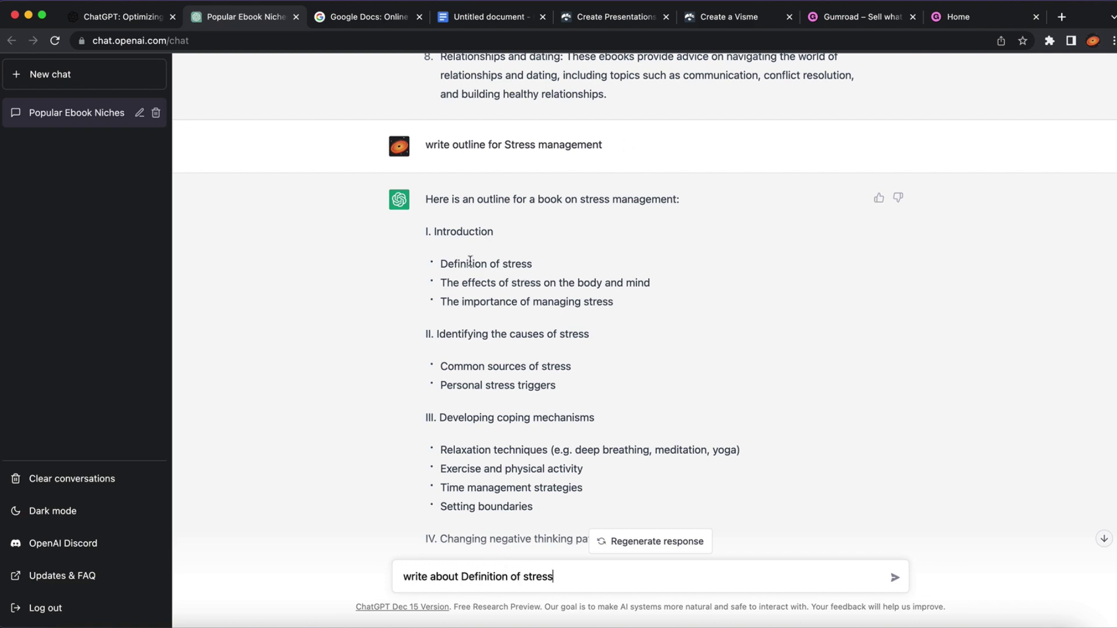
pyautogui.scroll(-7, 470, 261)
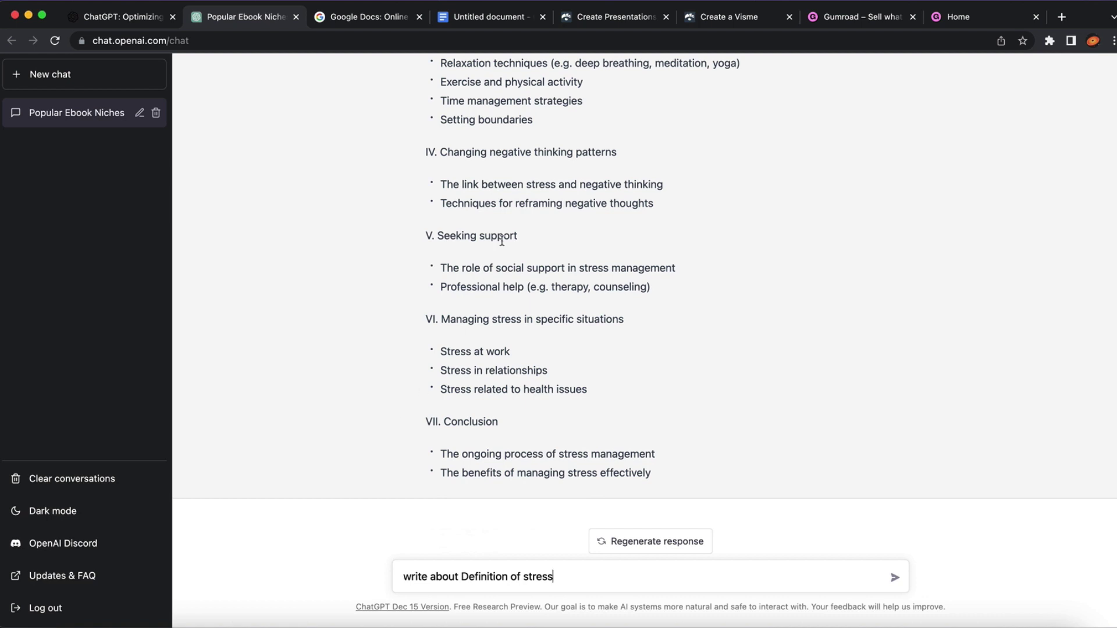
pyautogui.scroll(3, 501, 240)
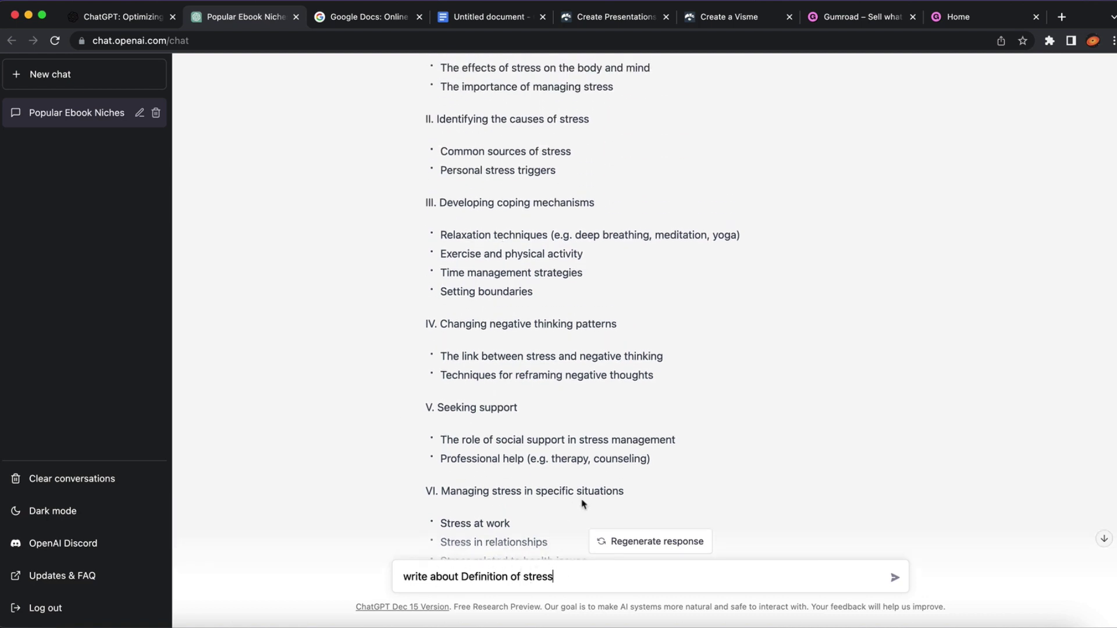
pyautogui.press('Return')
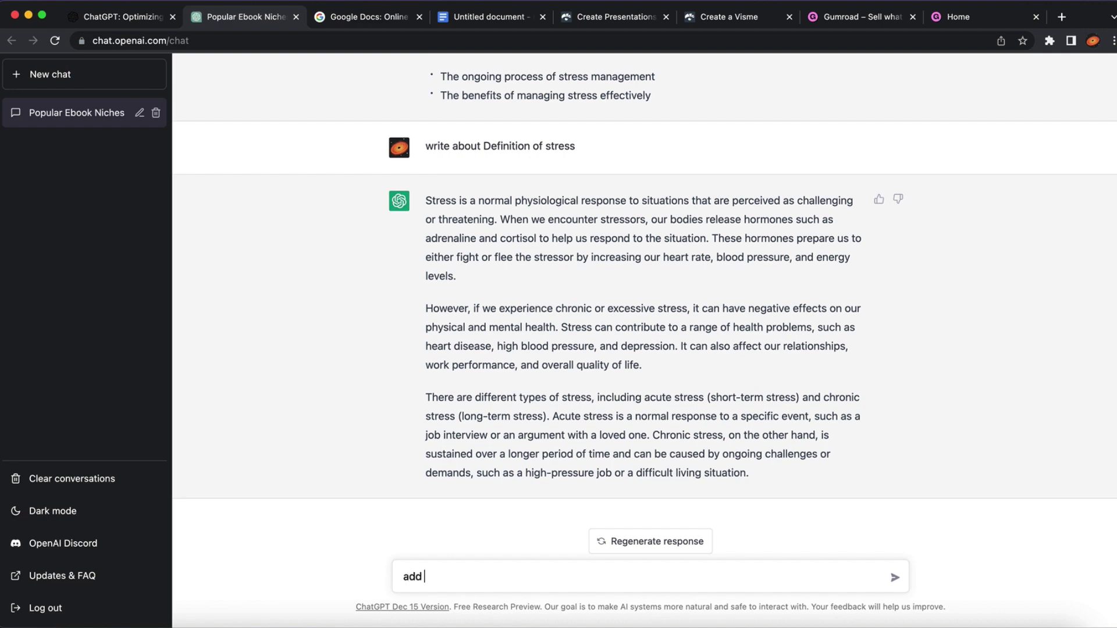
pyautogui.press('Return')
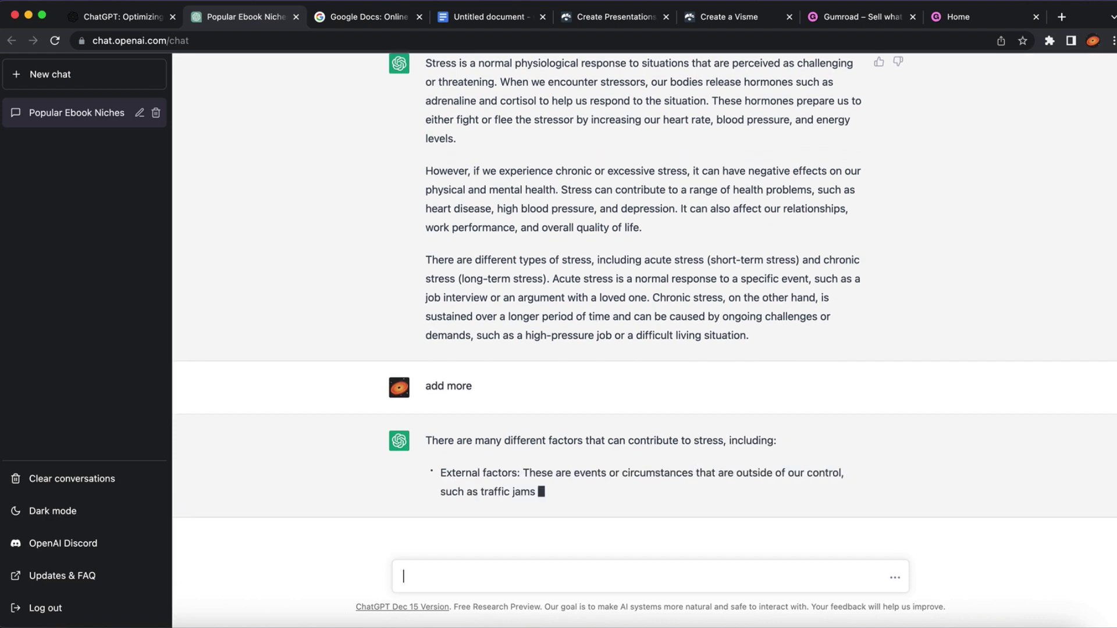
# Copy all three paragraphs of the answer to "write about Definition of stress".
pyautogui.scroll(3, 654, 190)
pyautogui.scroll(1, 655, 190)
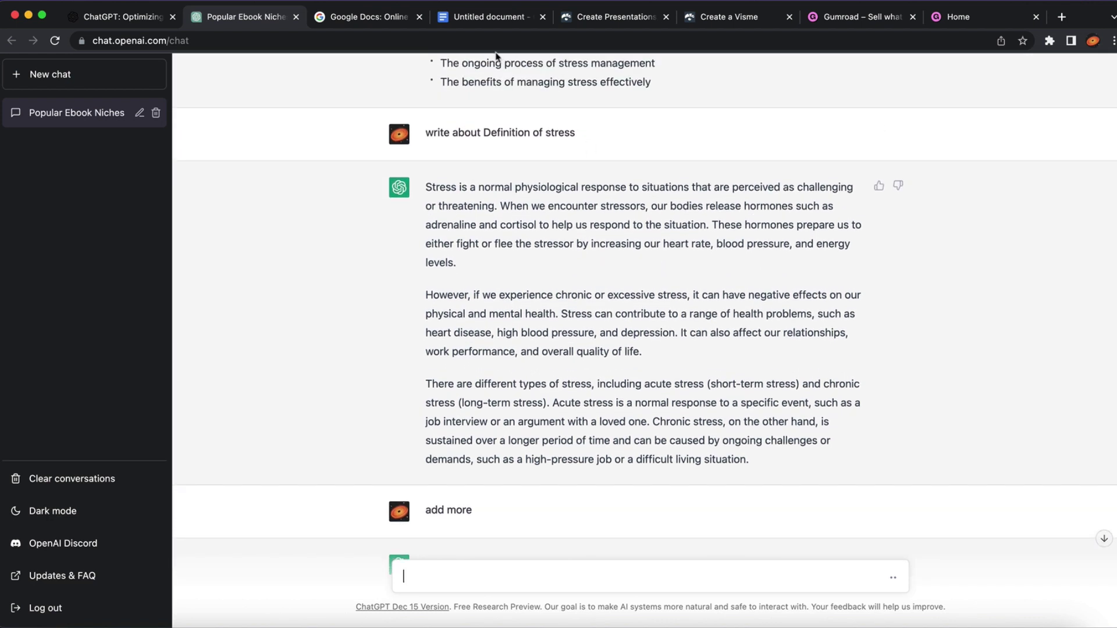
pyautogui.moveTo(425, 189); pyautogui.dragTo(760, 465)
pyautogui.press('super+c')
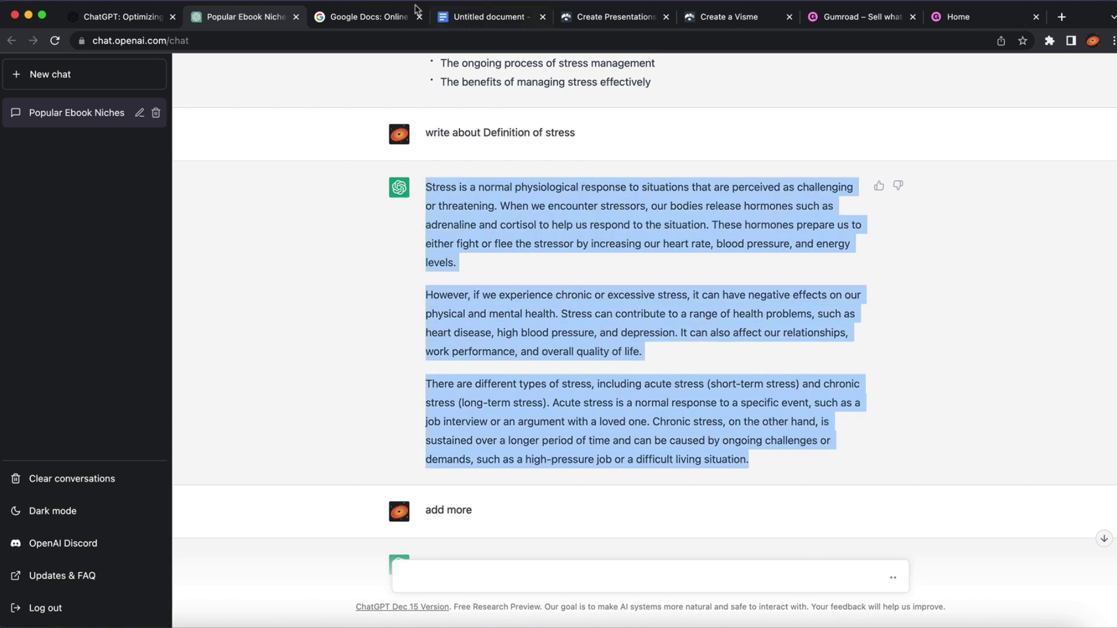
# Switch to the Google Docs document and paste the copied paragraphs below the last bullet of the Conclusion section.
pyautogui.click(465, 21)
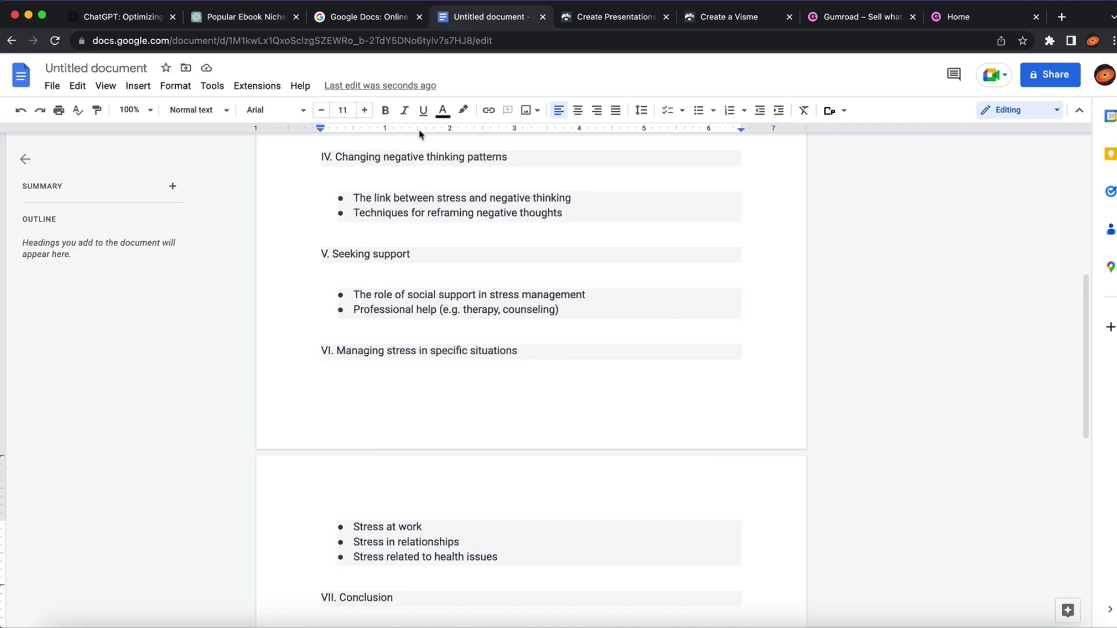
pyautogui.scroll(7, 408, 250)
pyautogui.moveTo(355, 271); pyautogui.dragTo(461, 272)
pyautogui.moveTo(358, 288); pyautogui.dragTo(585, 288)
pyautogui.moveTo(361, 304); pyautogui.dragTo(488, 304)
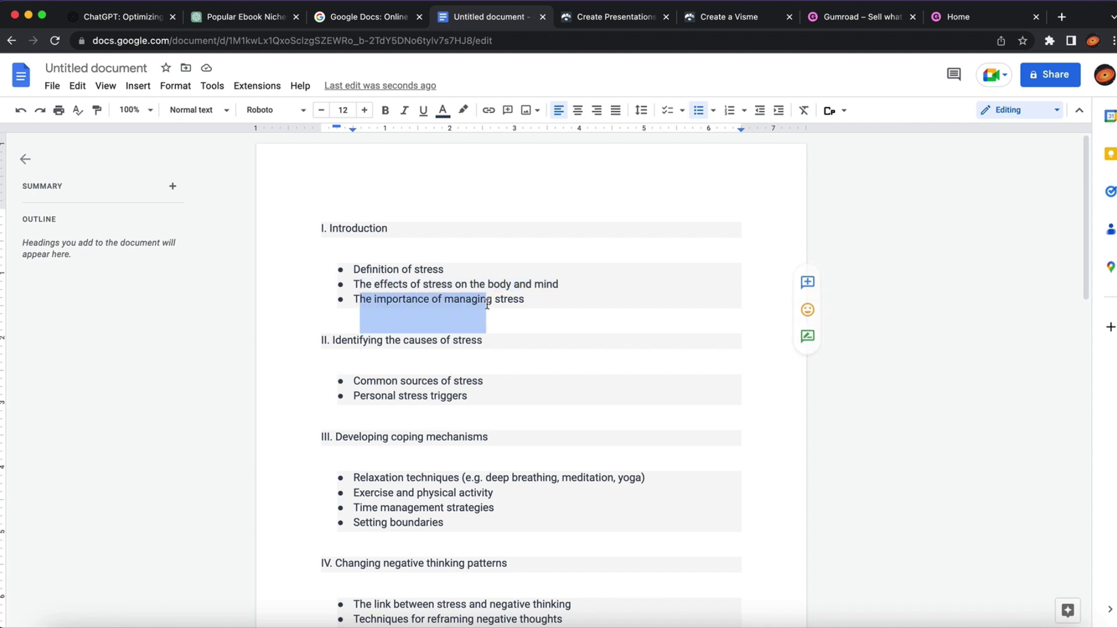
pyautogui.scroll(-10, 486, 304)
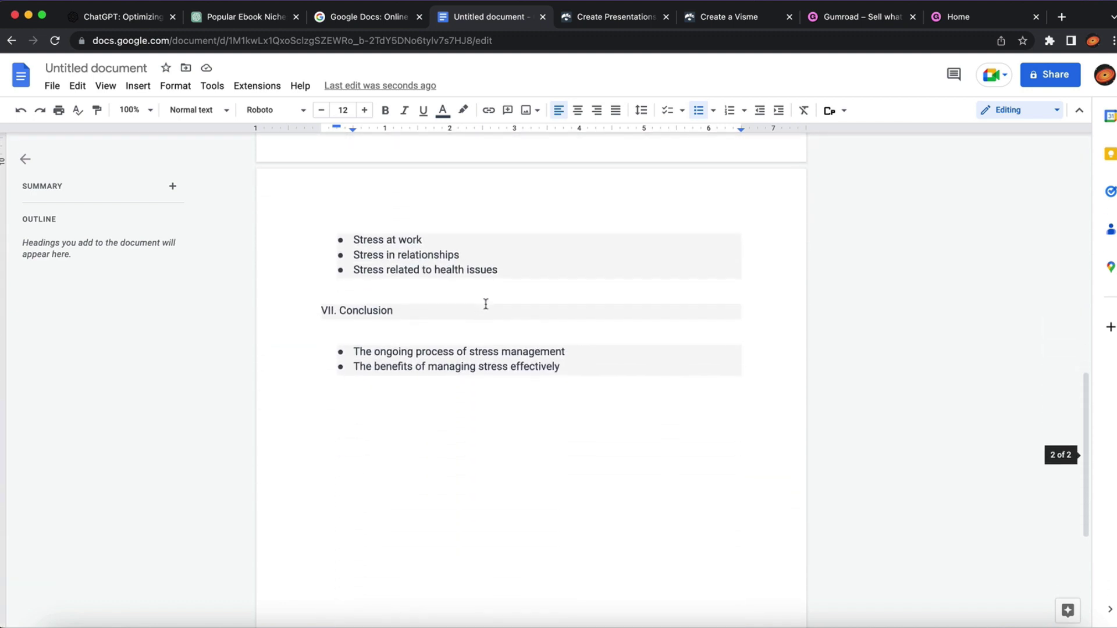
pyautogui.click(476, 384)
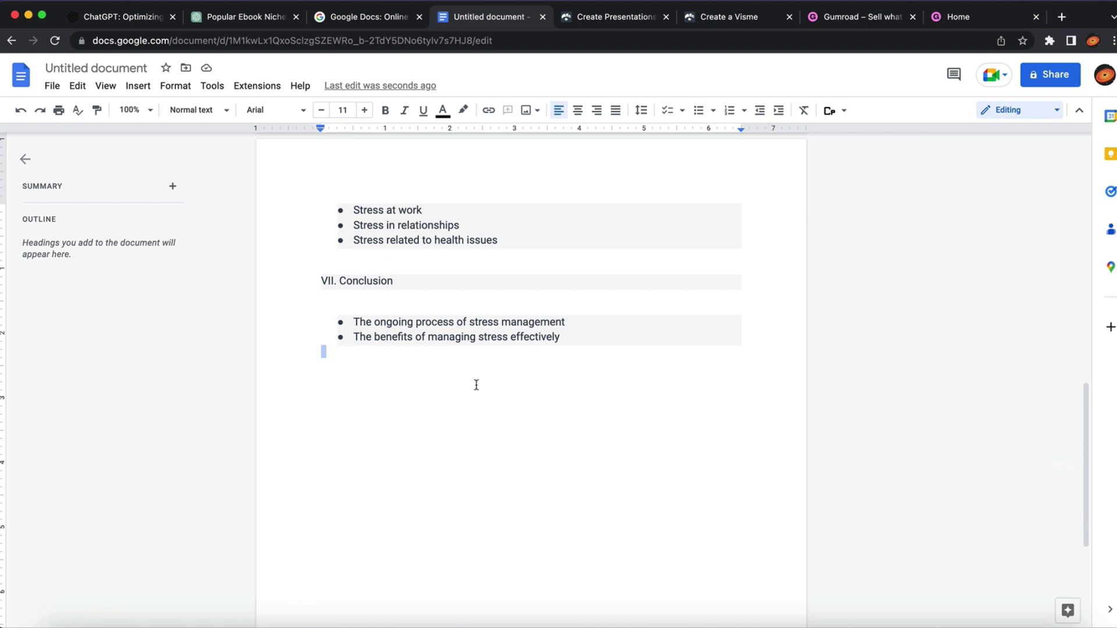
pyautogui.press('super+v')
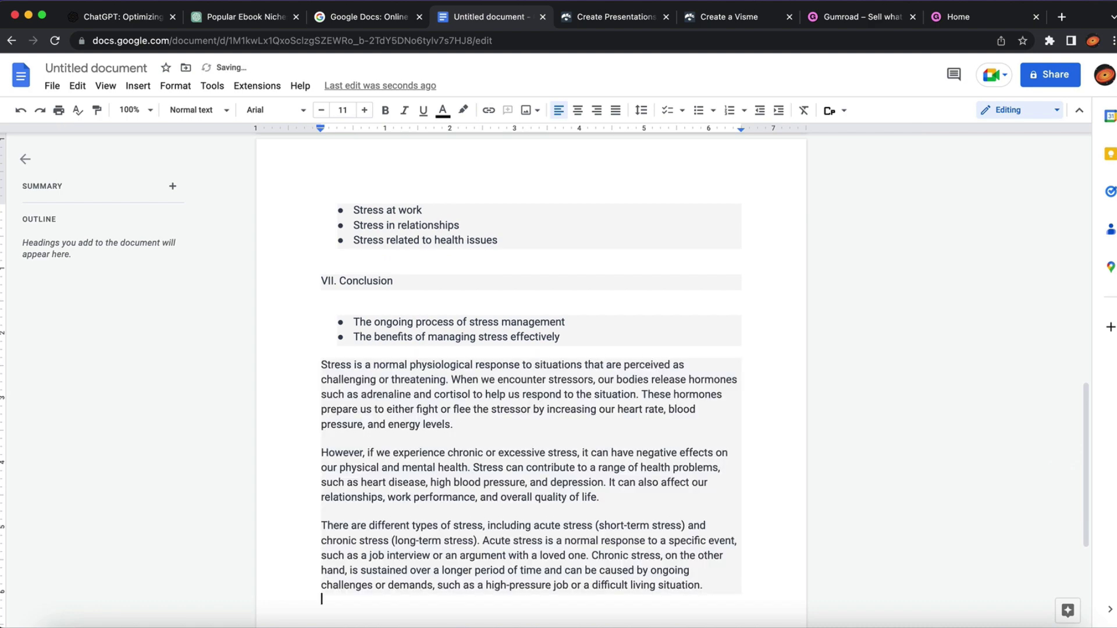
pyautogui.press('Return')
# Insert several blank lines above the pasted paragraph that starts with "Stress is a normal physiological response".
pyautogui.scroll(3, 386, 271)
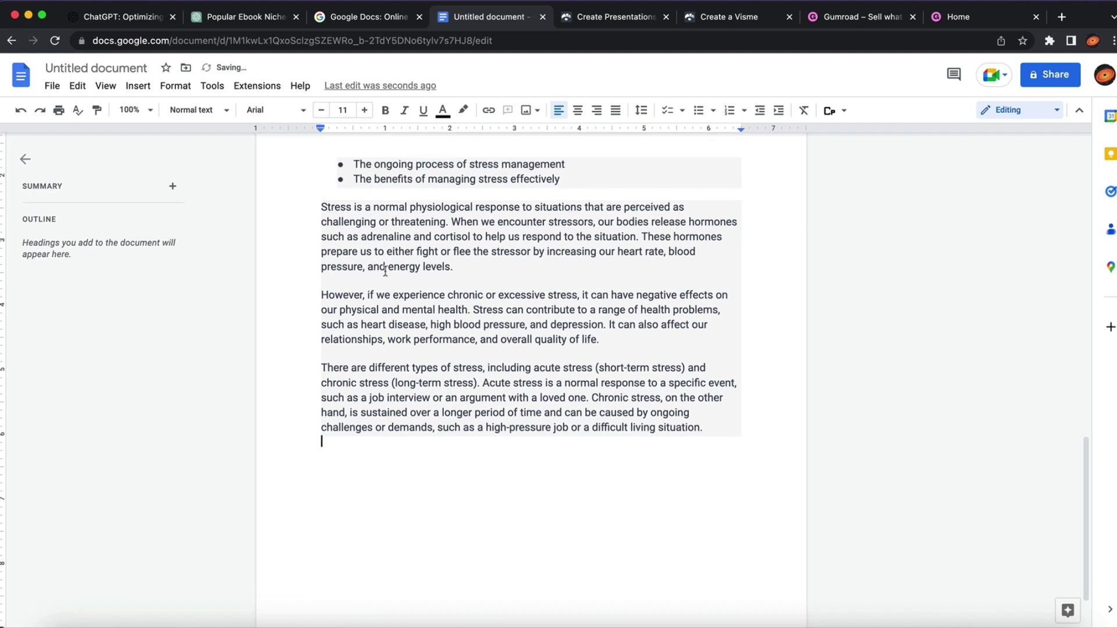
pyautogui.moveTo(329, 204); pyautogui.dragTo(327, 215)
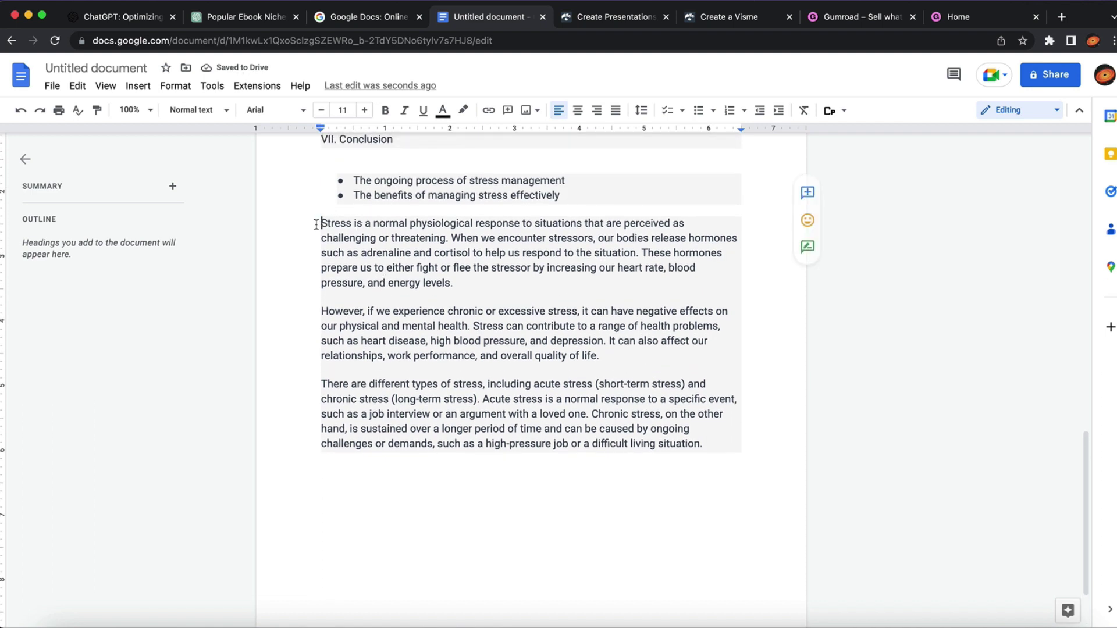
pyautogui.press('super+v')
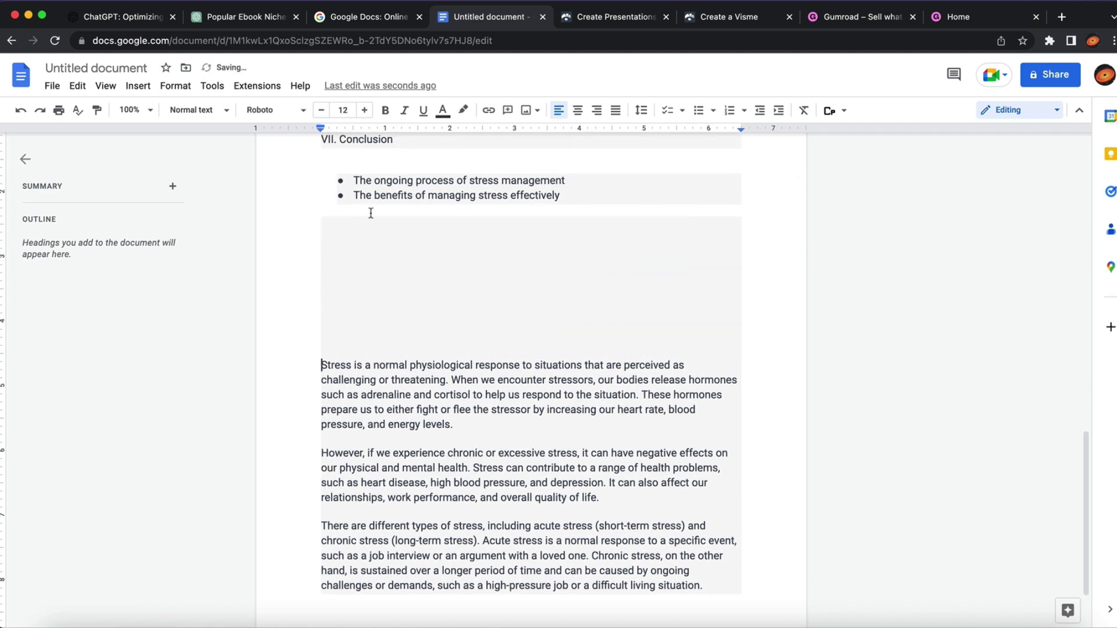
# Copy the "Definition of stress" bullet from the Introduction and paste it above the pasted paragraphs as their heading.
pyautogui.click(346, 239)
pyautogui.scroll(20, 345, 239)
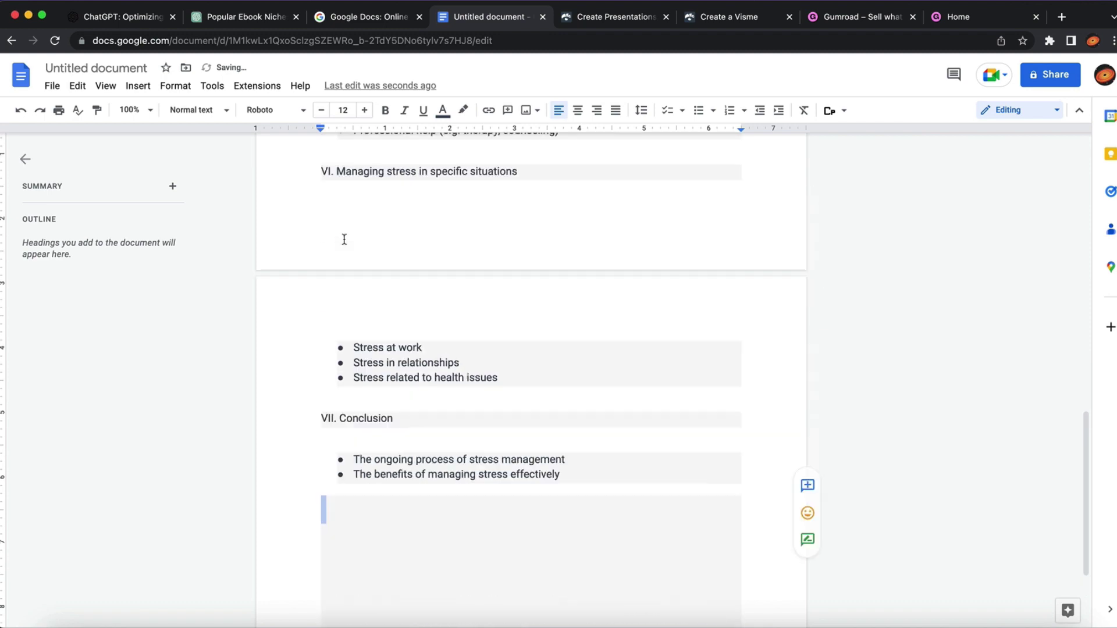
pyautogui.moveTo(351, 268); pyautogui.dragTo(456, 268)
pyautogui.hotkey('ctrl', 'c')
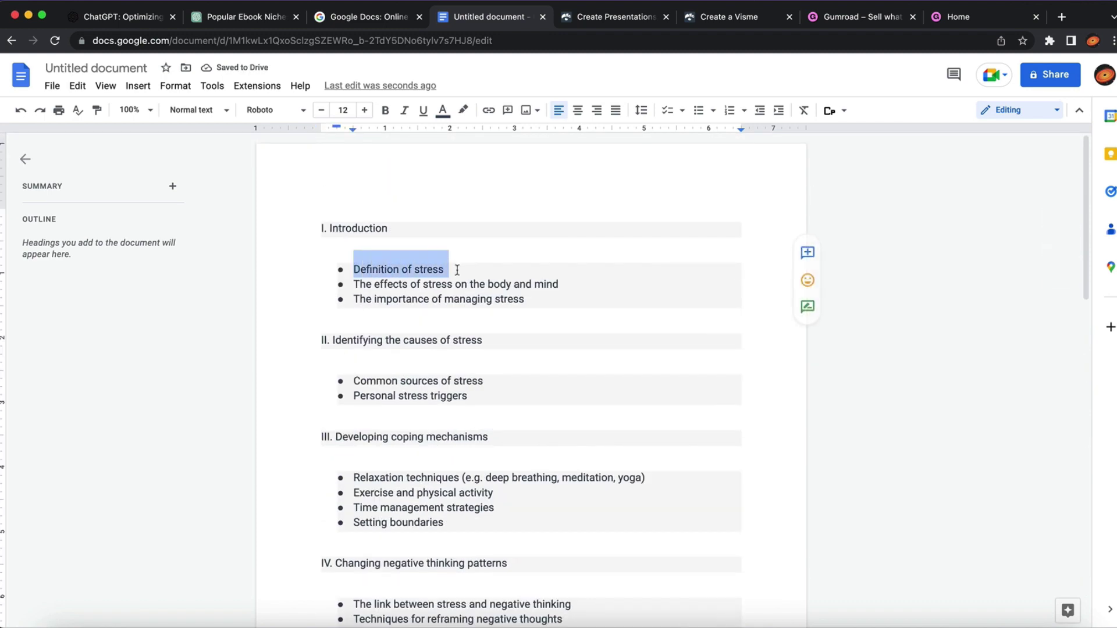
pyautogui.scroll(-15, 468, 270)
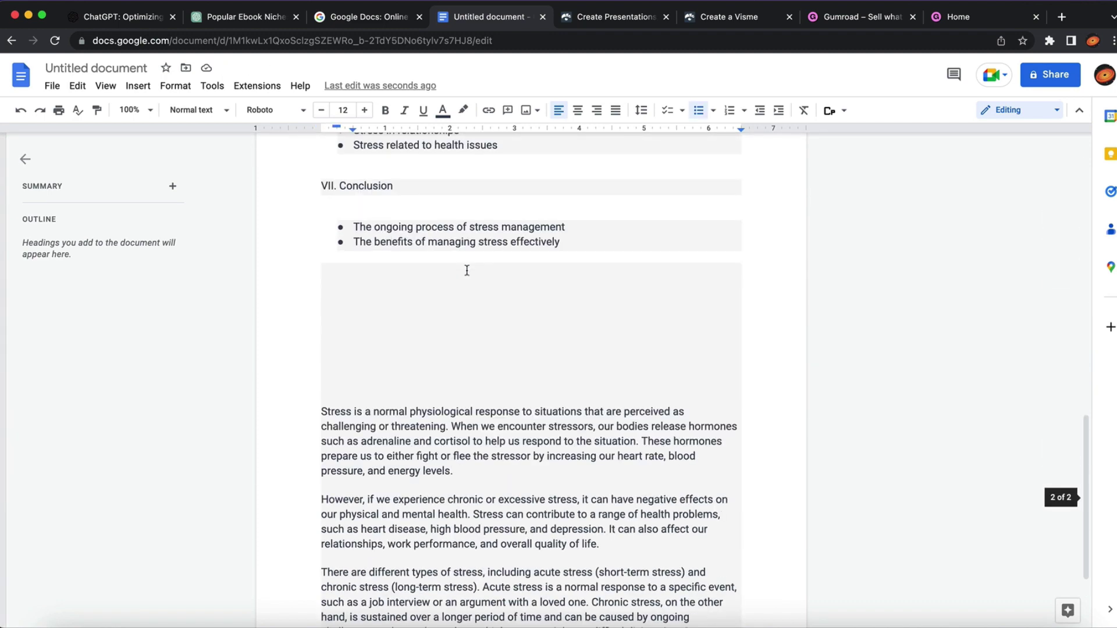
pyautogui.click(375, 280)
pyautogui.hotkey('ctrl', 'v')
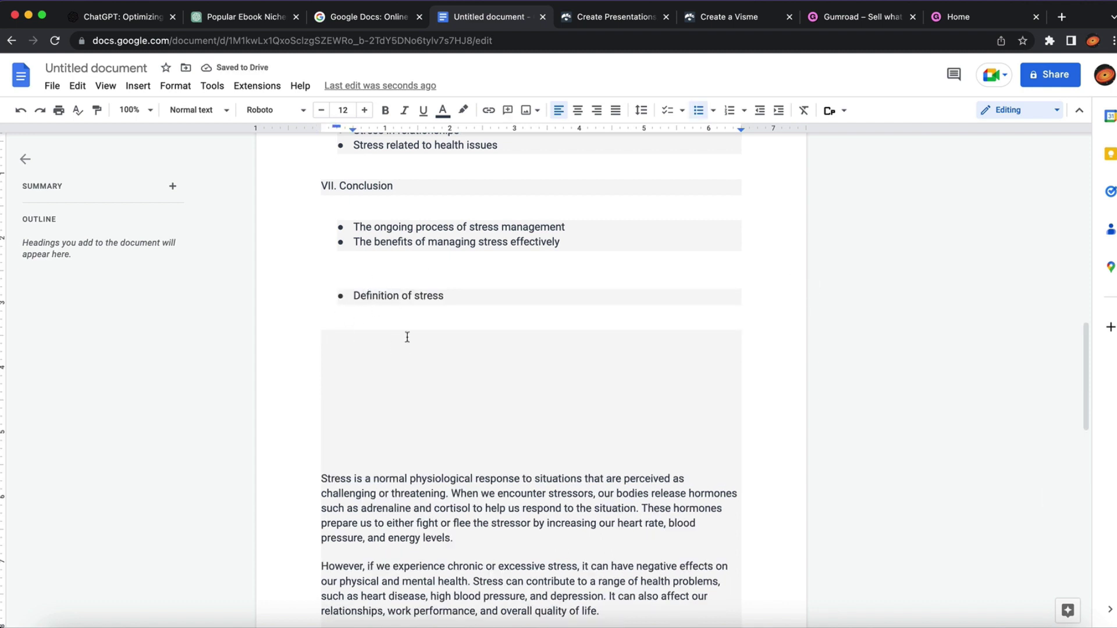
# Delete the surplus blank lines between the "Definition of stress" bullet and the first paragraph.
pyautogui.click(361, 437)
pyautogui.press('BackSpace')
pyautogui.press('BackSpace')
pyautogui.press('BackSpace')
pyautogui.press('BackSpace')
pyautogui.press('BackSpace')
pyautogui.press('BackSpace')
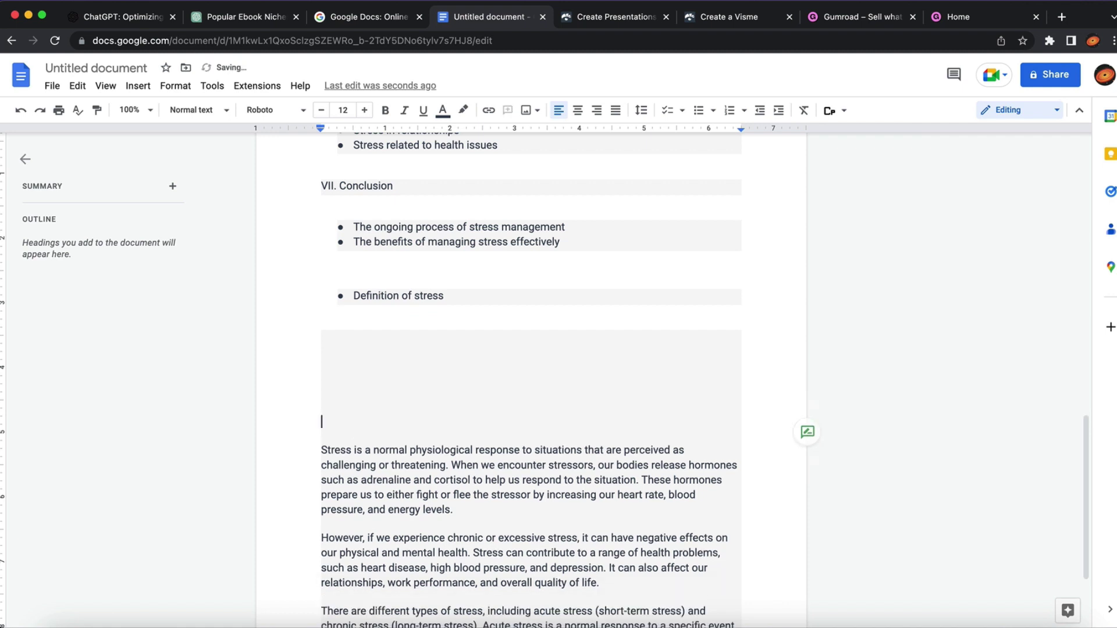
pyautogui.press('BackSpace')
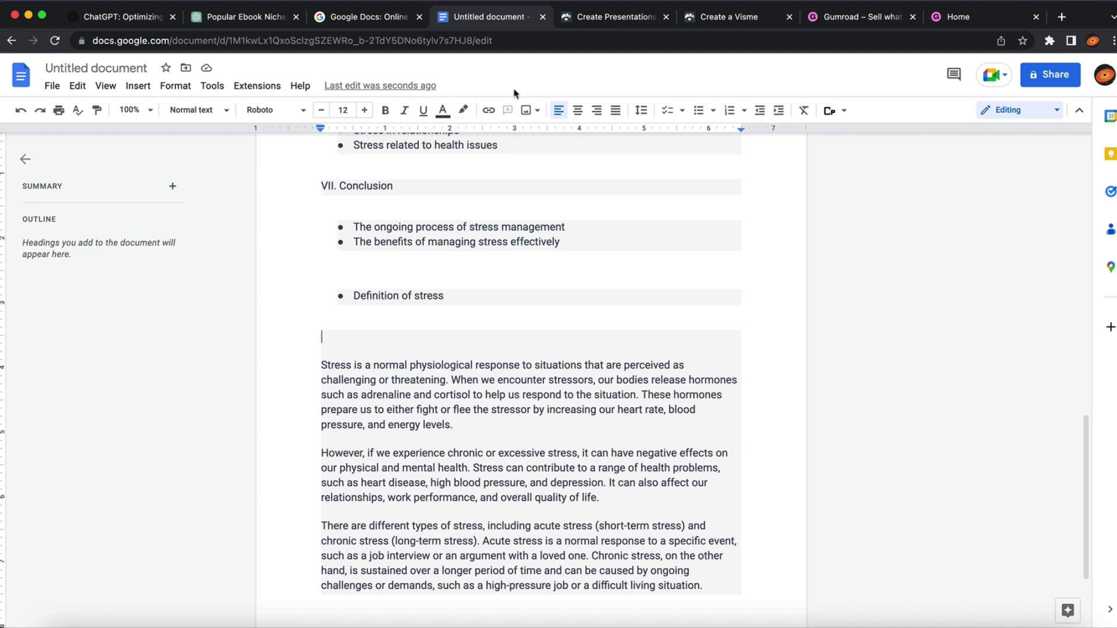
# View the Visme home page, then open the Visme template gallery and browse its presentation templates.
pyautogui.click(582, 16)
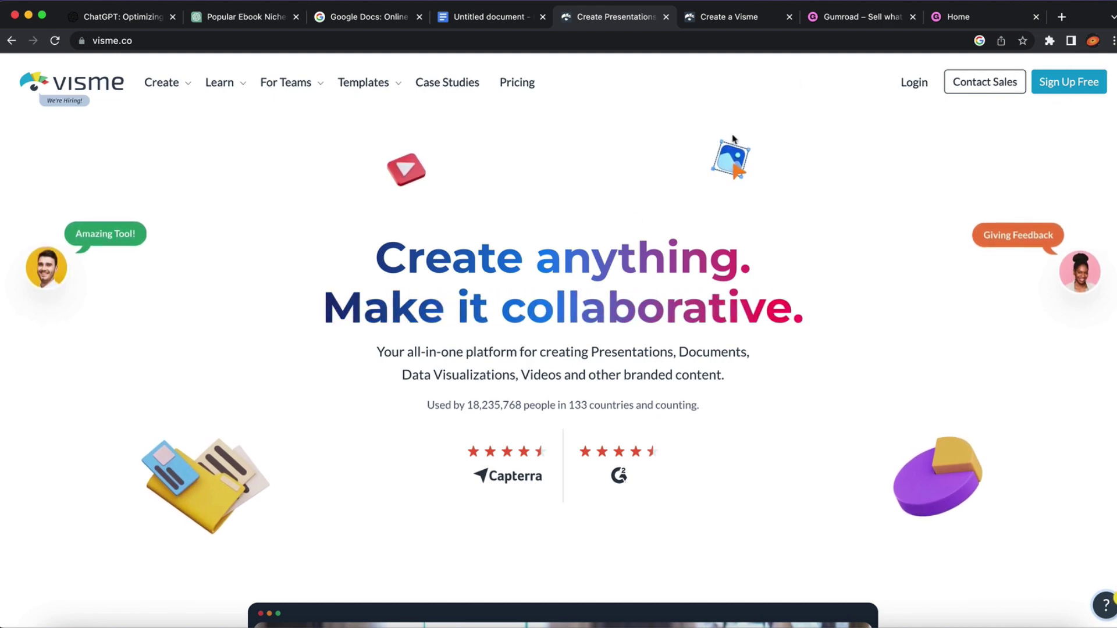
pyautogui.click(711, 14)
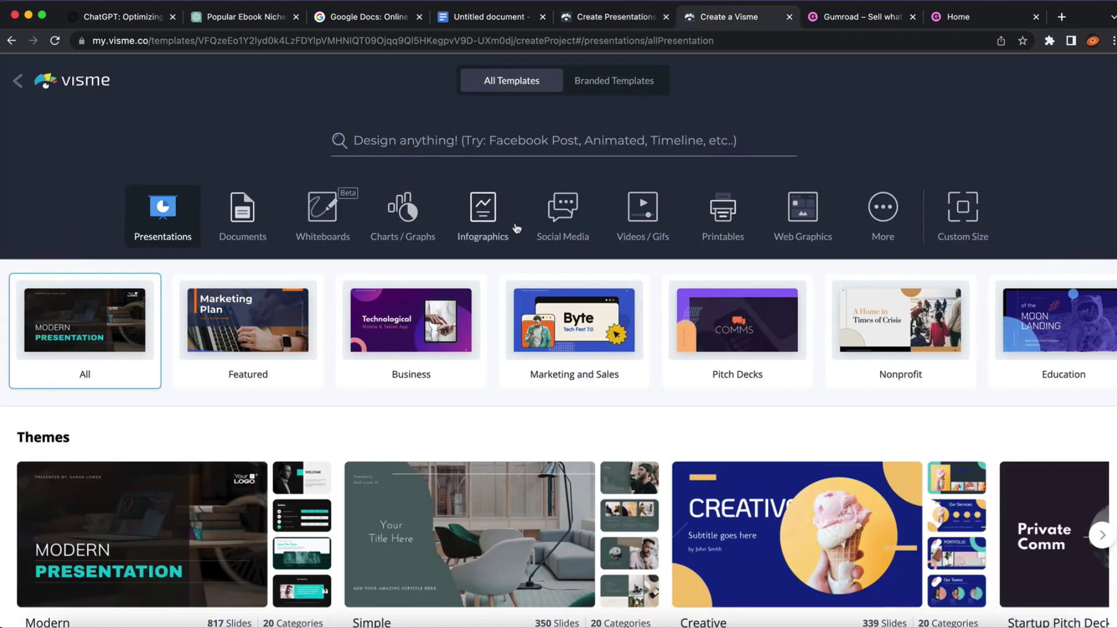
pyautogui.scroll(-10, 516, 228)
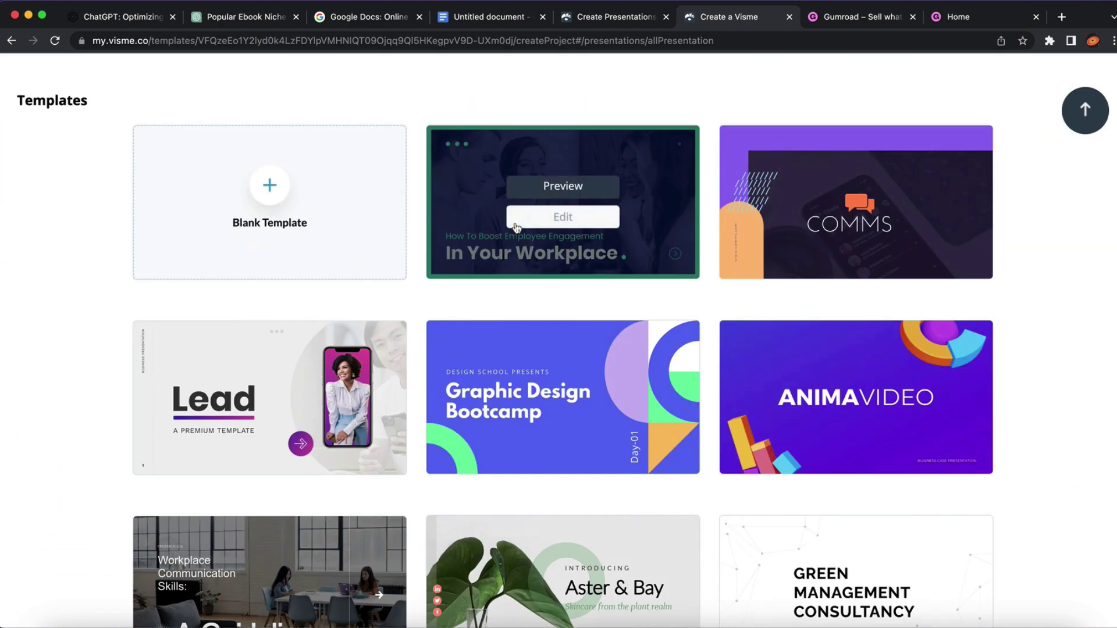
pyautogui.scroll(-4, 516, 229)
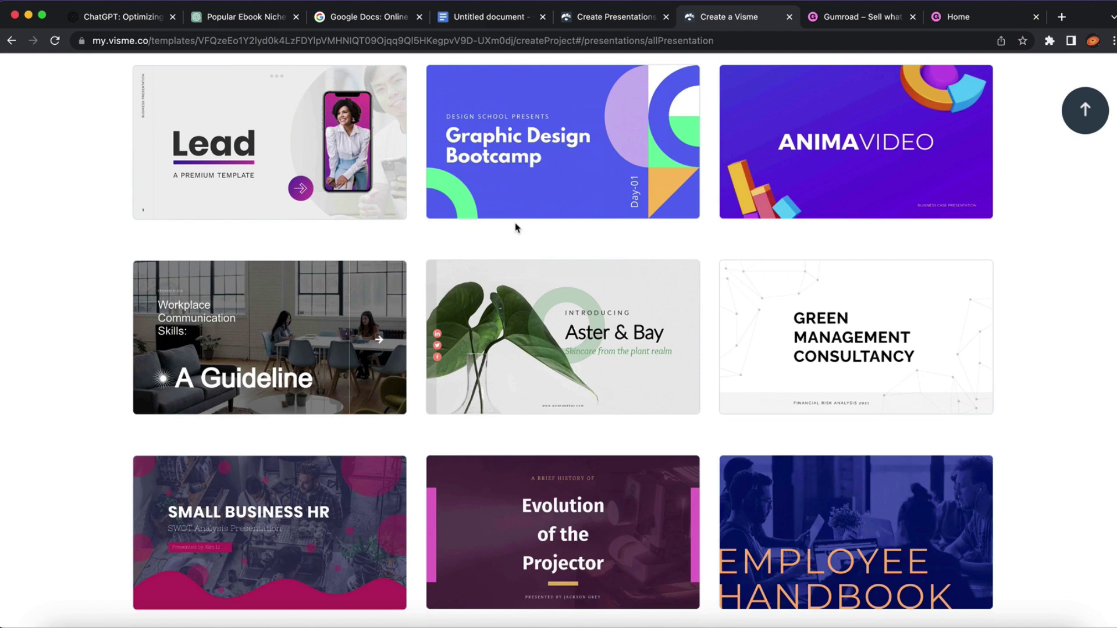
# Find the Book Report template among the presentation templates, open it for editing and dismiss the Add Slides tip.
pyautogui.scroll(-2, 516, 228)
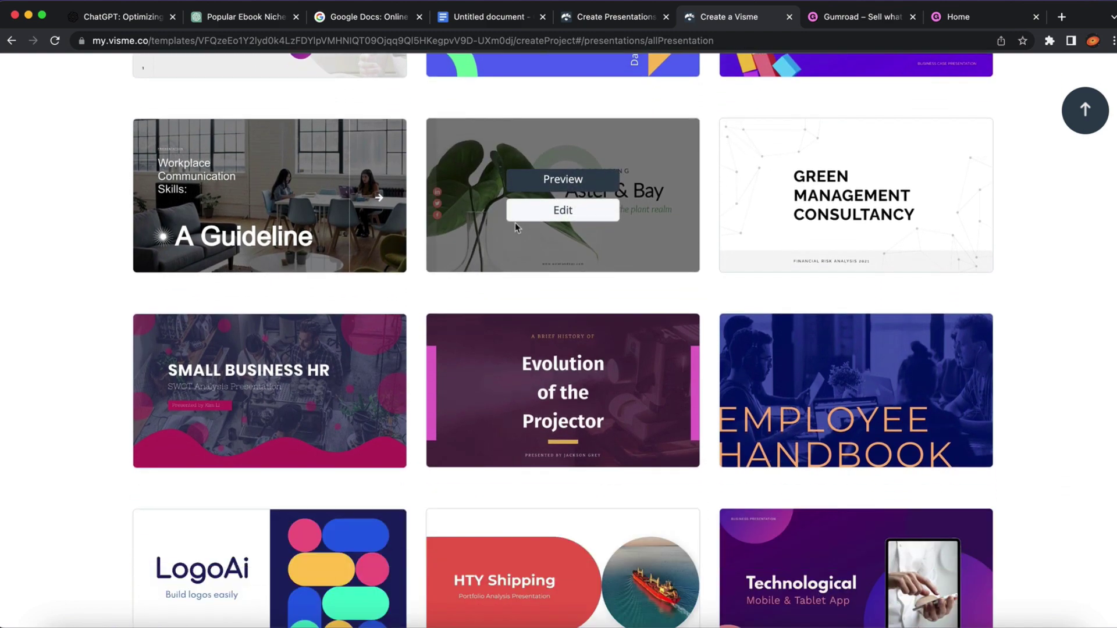
pyautogui.scroll(-4, 516, 226)
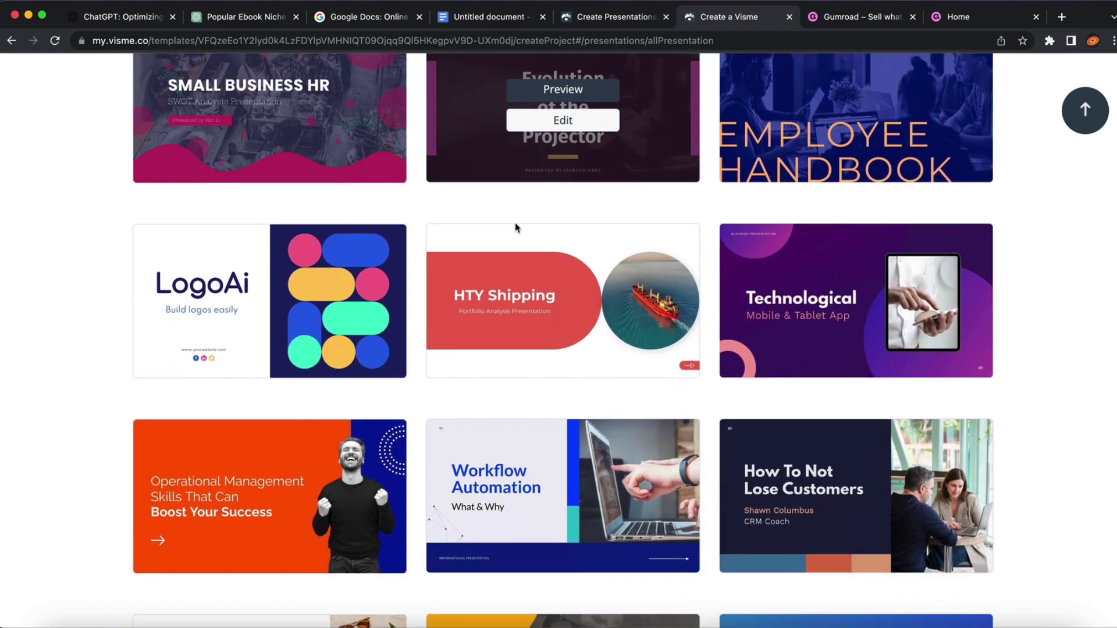
pyautogui.scroll(-5, 517, 228)
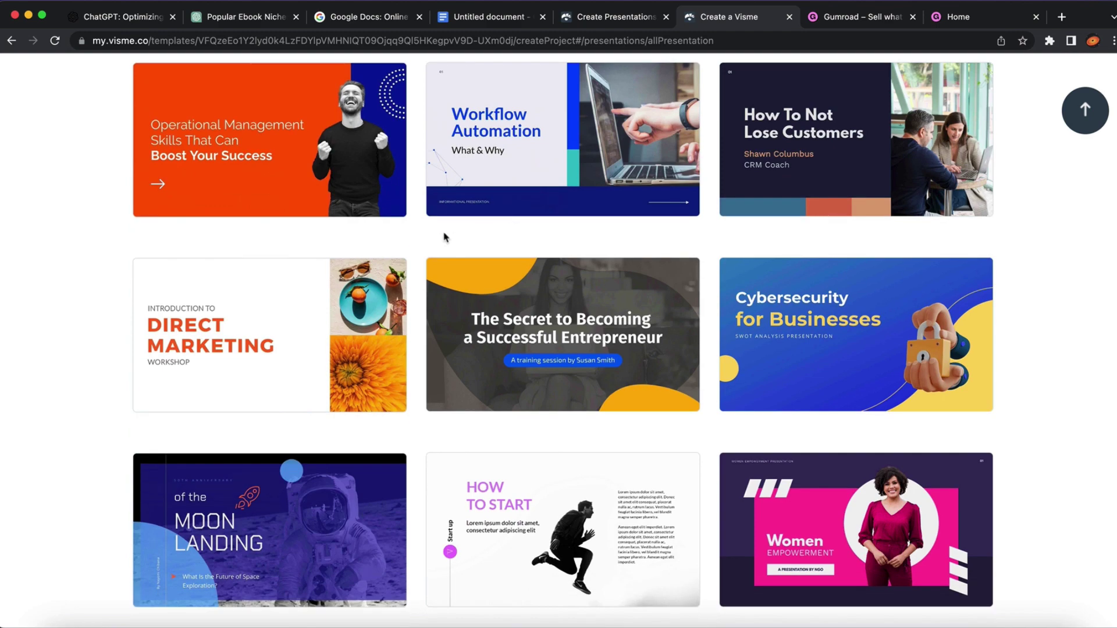
pyautogui.scroll(-3, 369, 247)
pyautogui.scroll(-3, 366, 248)
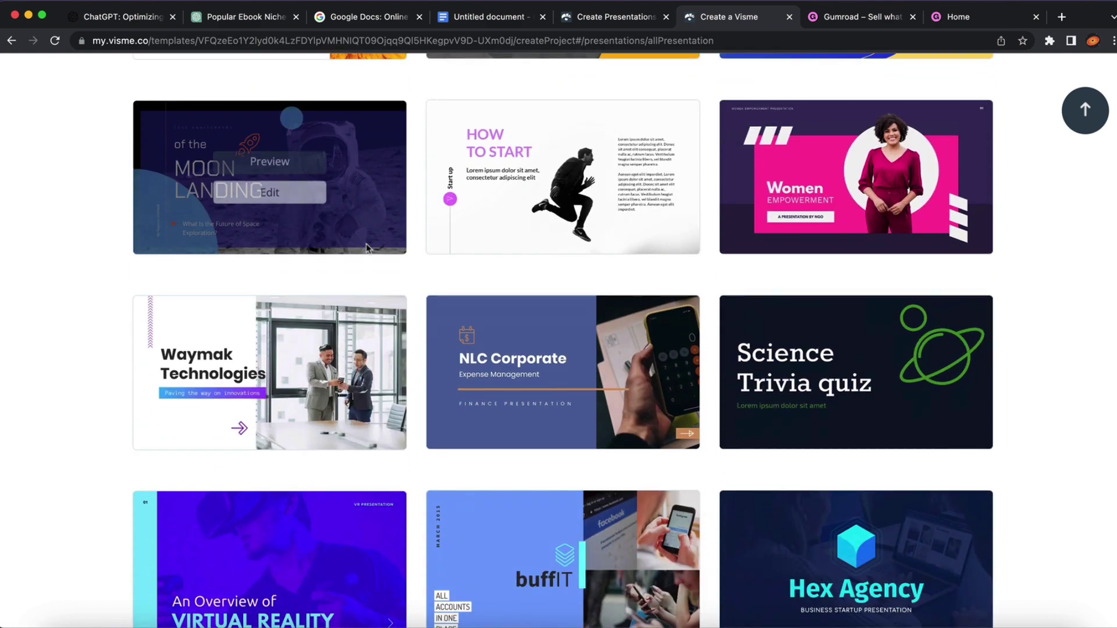
pyautogui.scroll(-6, 366, 248)
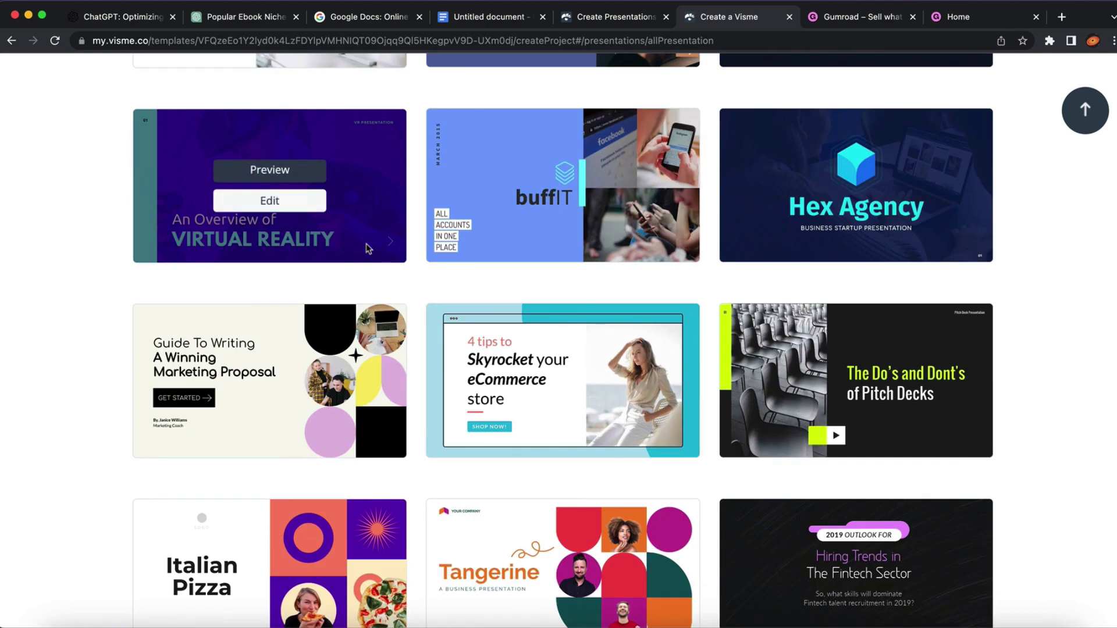
pyautogui.scroll(-9, 368, 248)
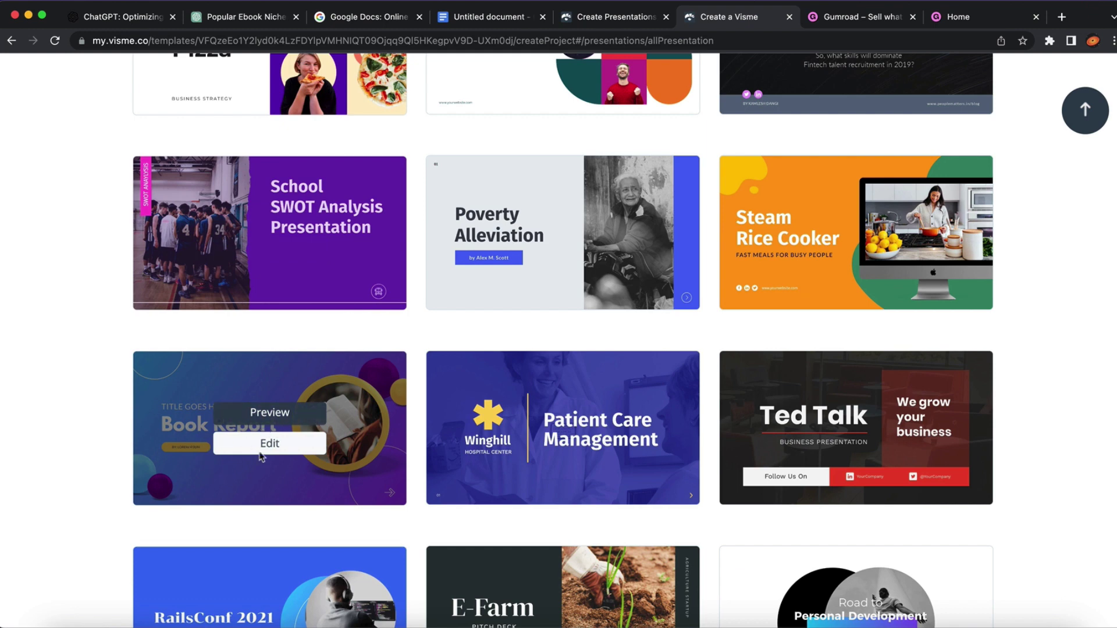
pyautogui.click(260, 451)
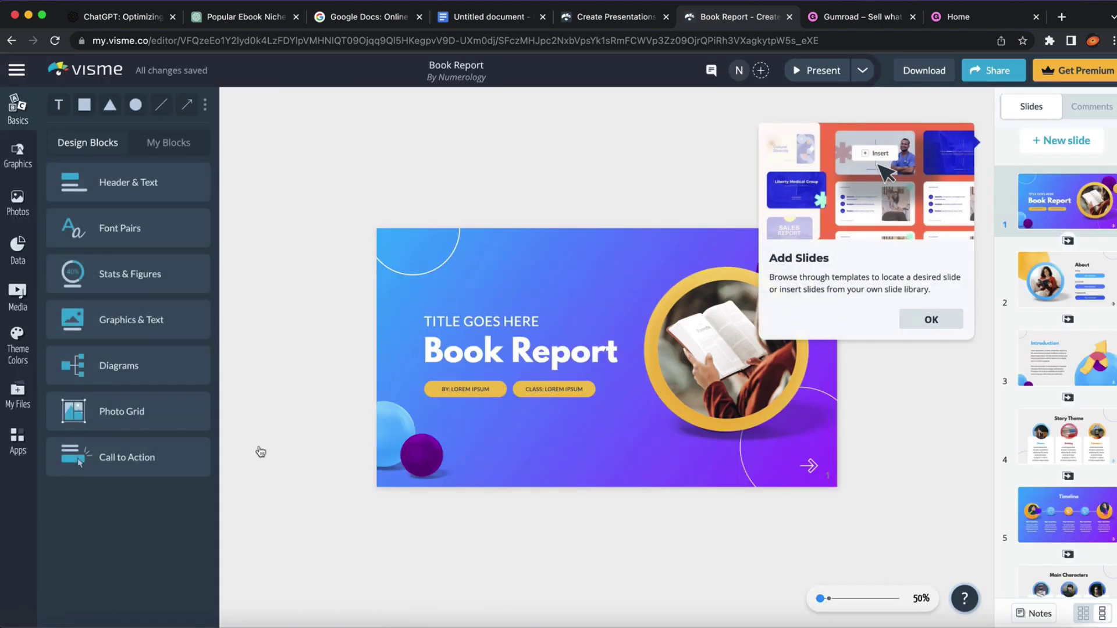
pyautogui.click(930, 319)
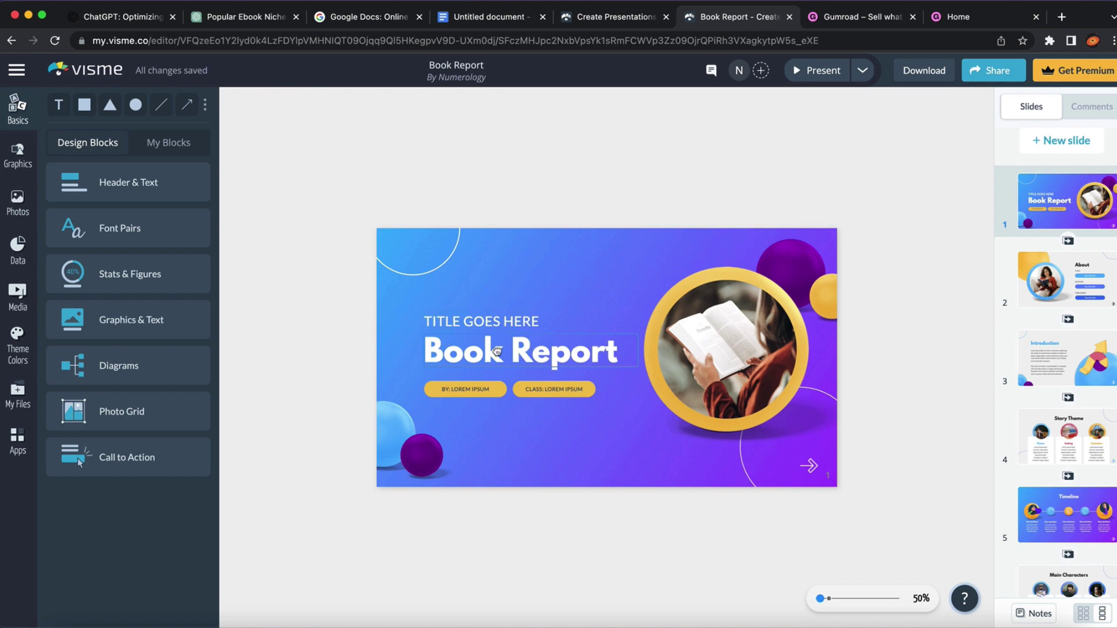
# Look through the Book Report's cover title and its About, Introduction and Story Theme slides.
pyautogui.click(497, 351)
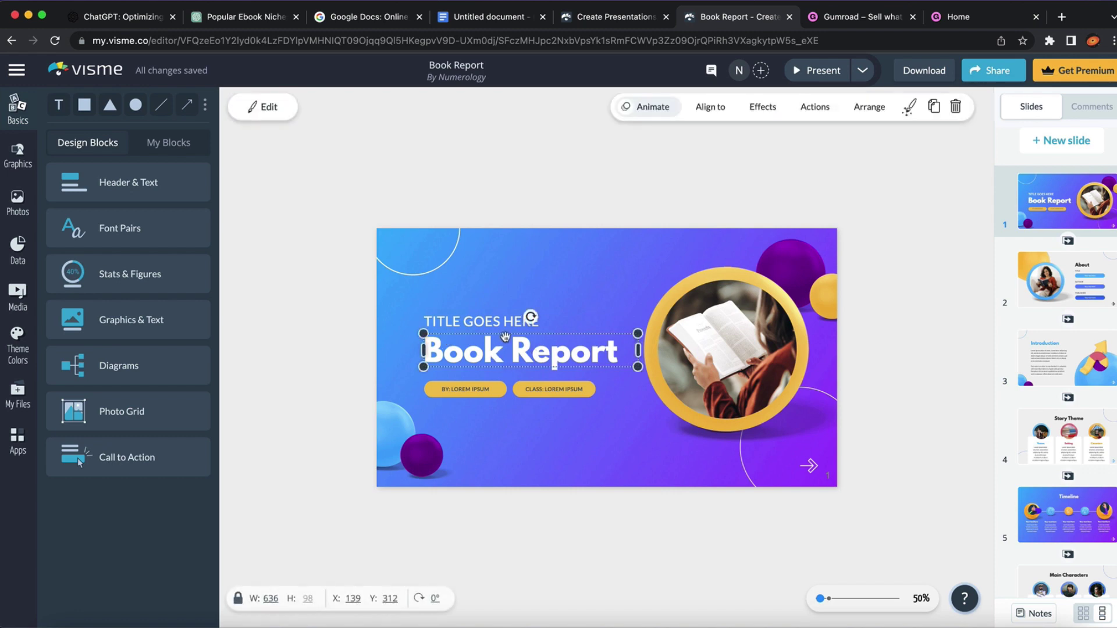
pyautogui.click(1024, 259)
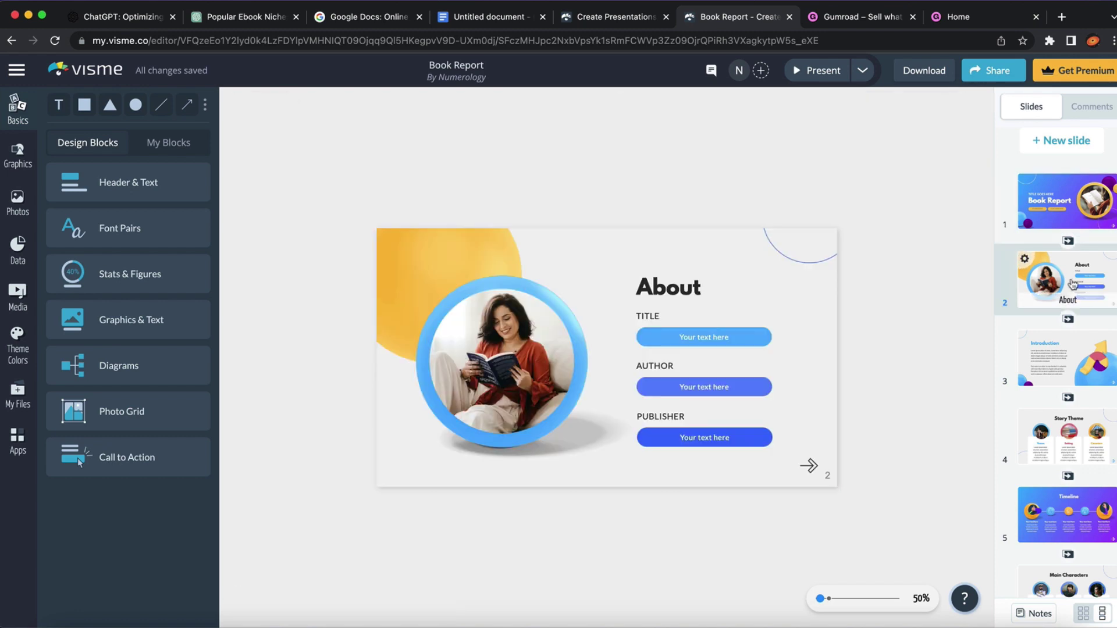
pyautogui.click(1083, 348)
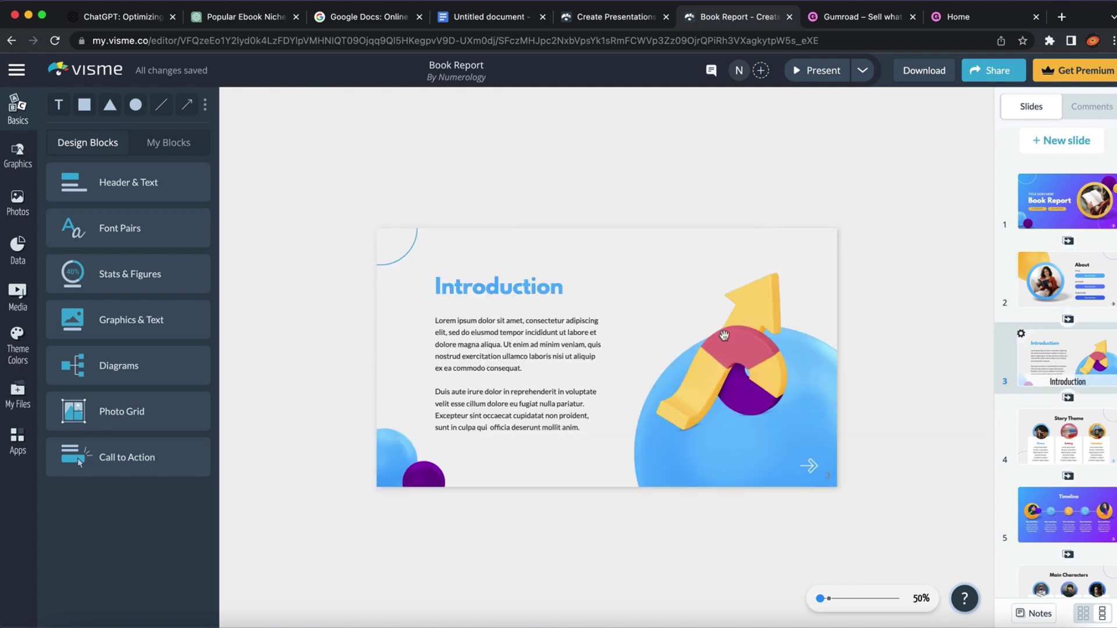
pyautogui.click(1068, 439)
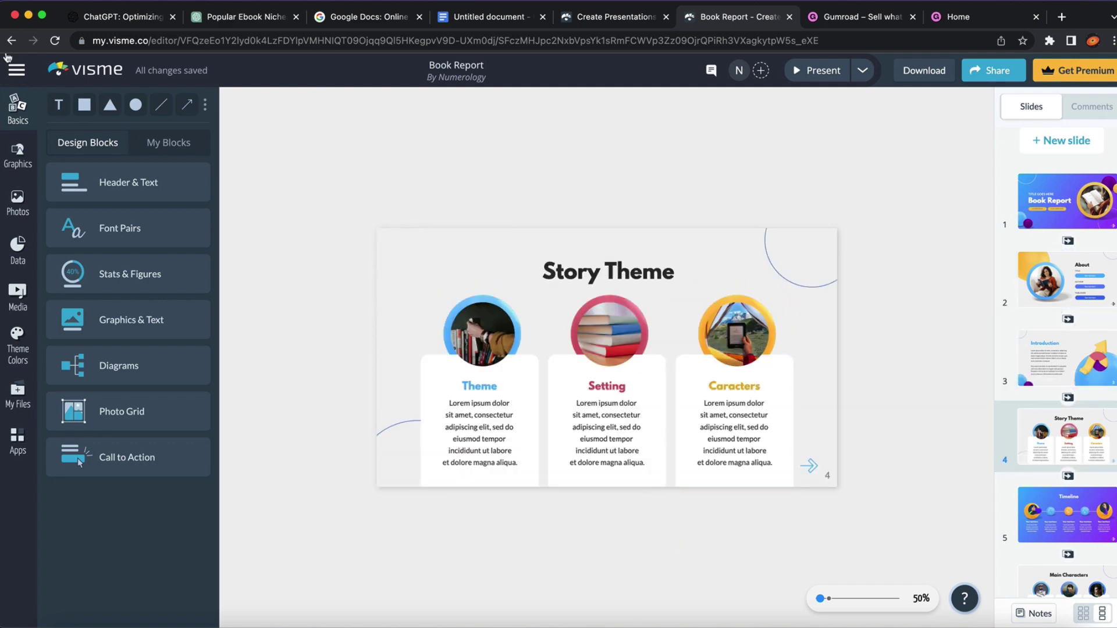
# Leave the Book Report editor, go back to the My Projects page and dismiss the recommendation survey.
pyautogui.click(8, 39)
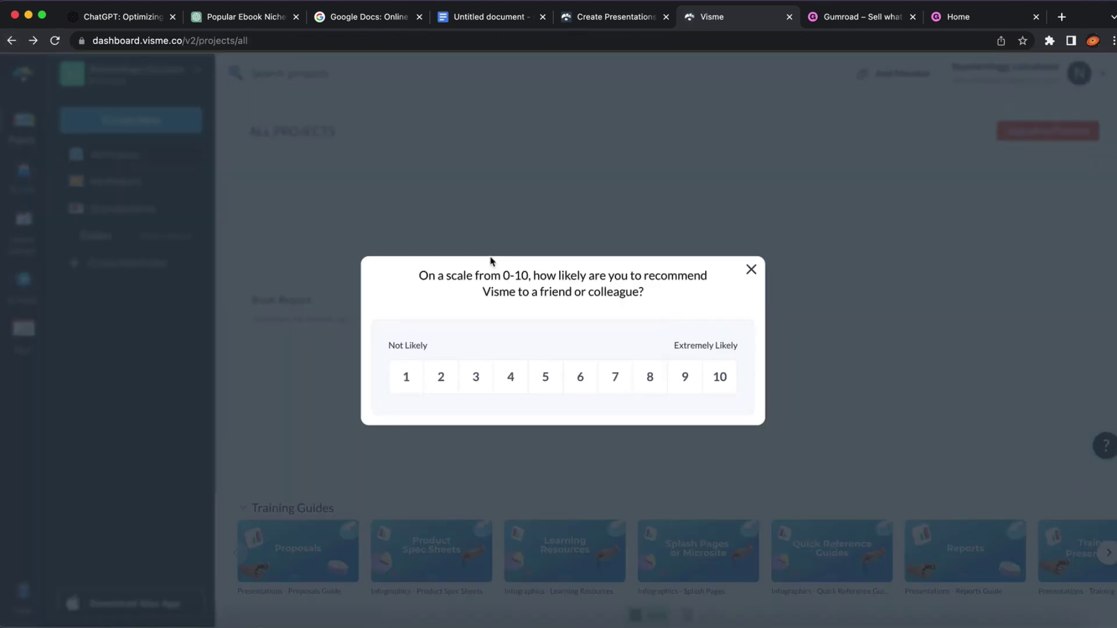
pyautogui.click(11, 41)
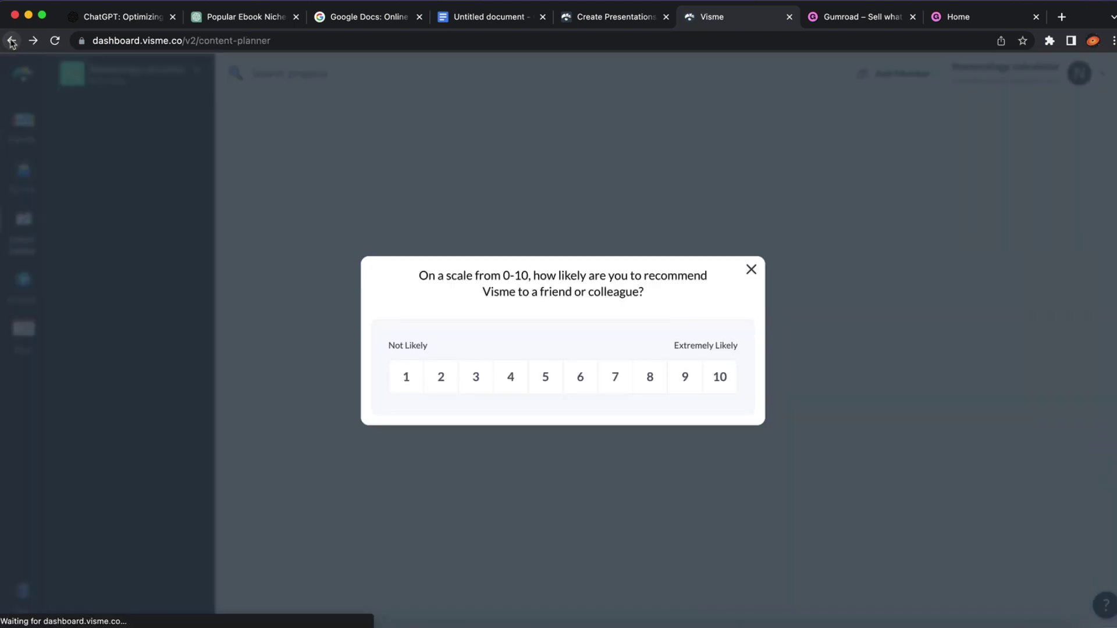
pyautogui.click(11, 40)
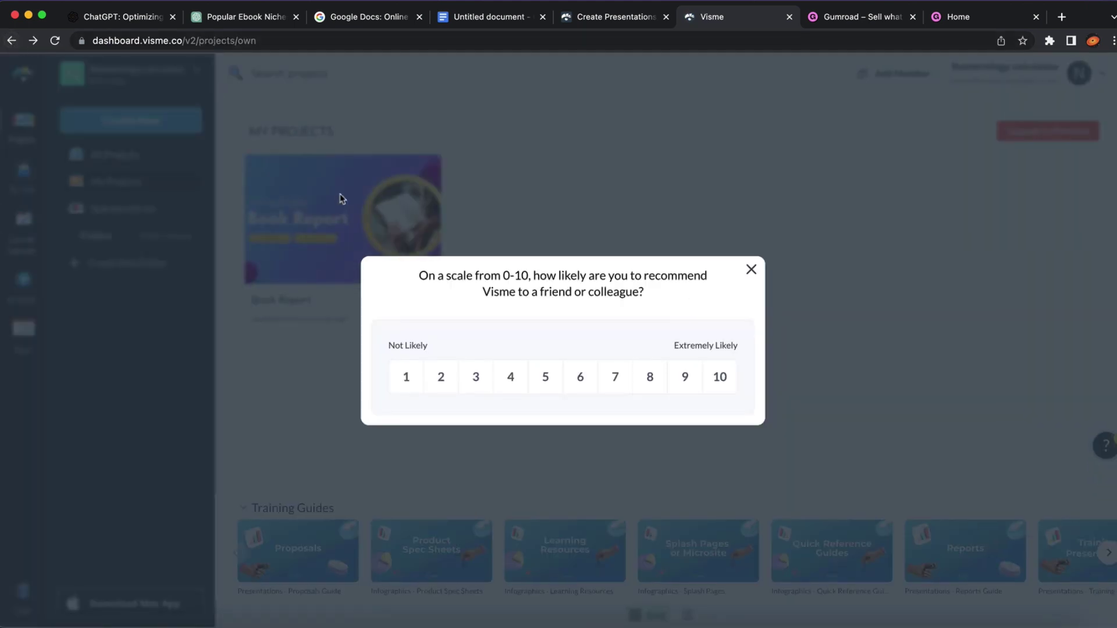
pyautogui.click(751, 269)
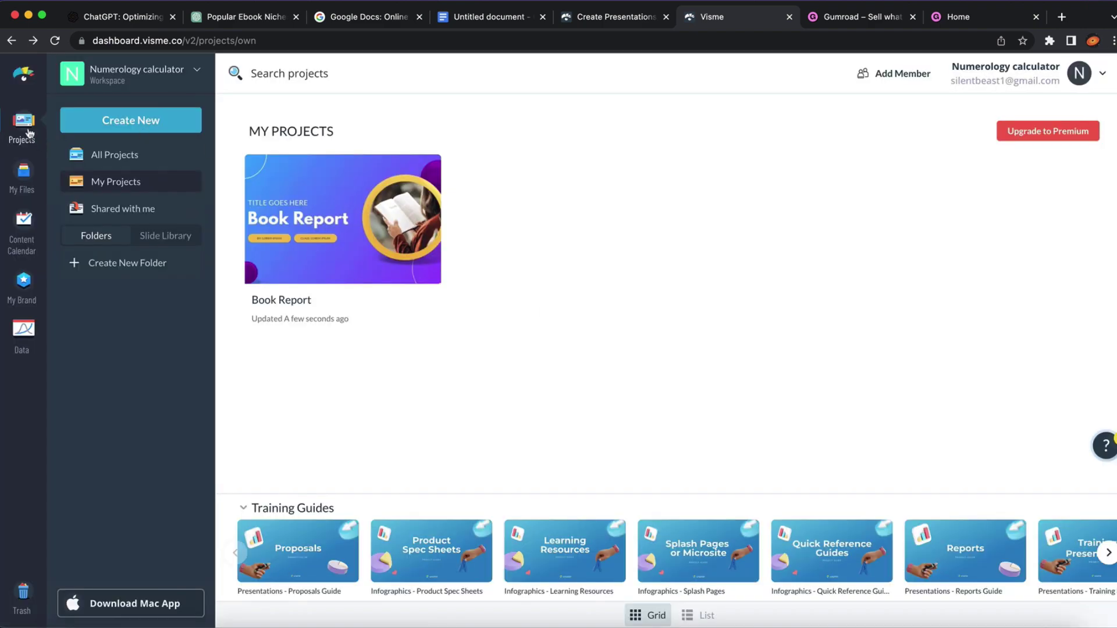
# Start a new project and open the green Market Research Report document template on oil palm growers for editing.
pyautogui.click(114, 124)
pyautogui.moveTo(117, 157)
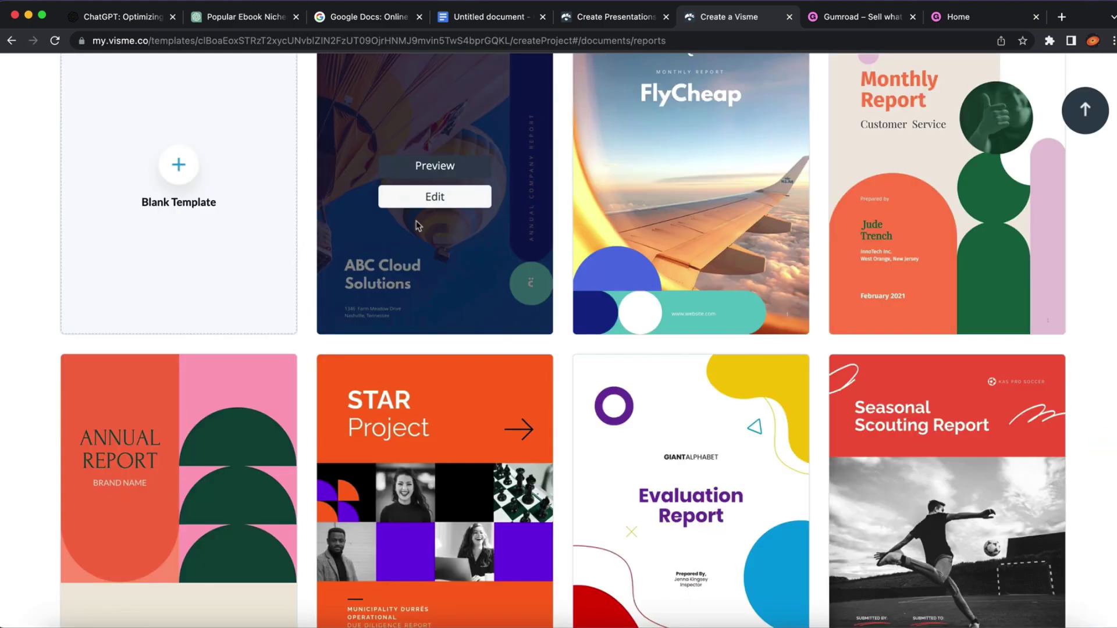
pyautogui.scroll(7, 417, 226)
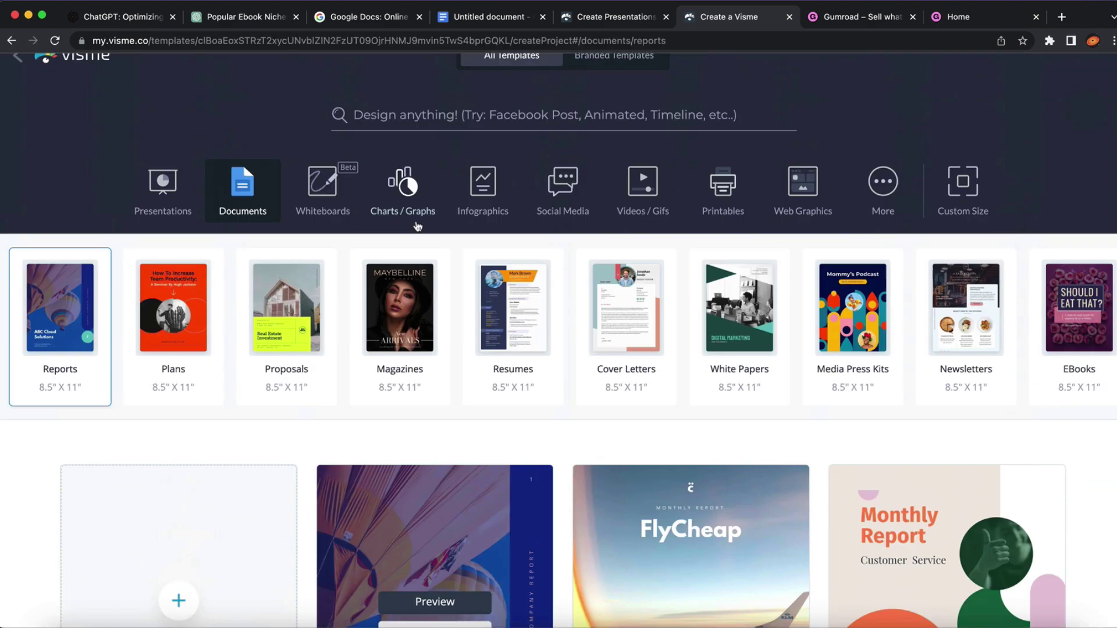
pyautogui.scroll(-15, 416, 225)
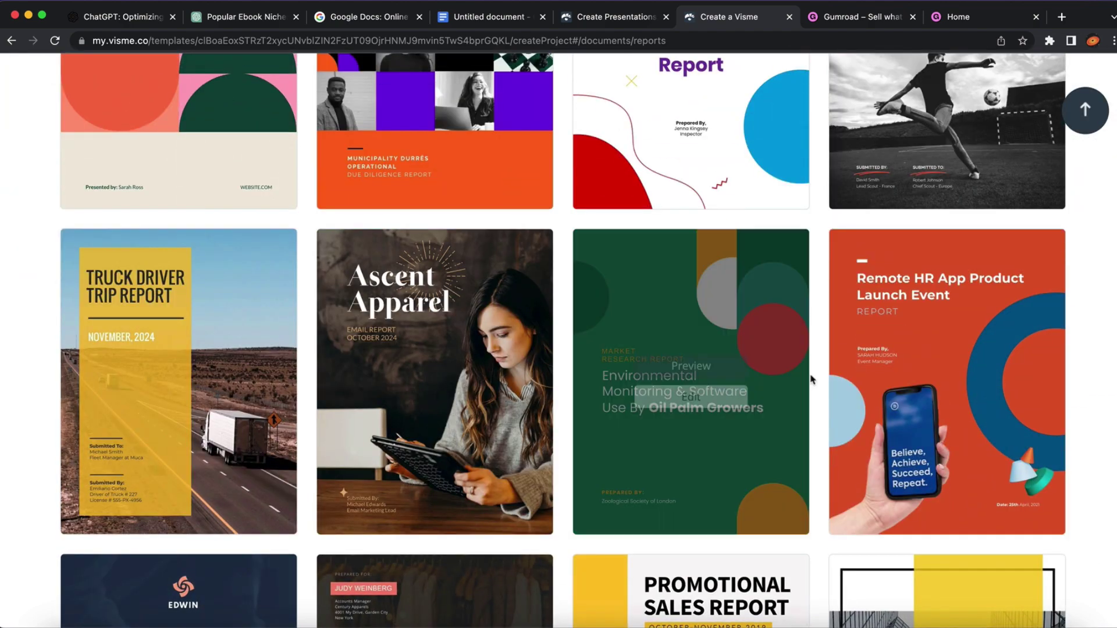
pyautogui.click(688, 399)
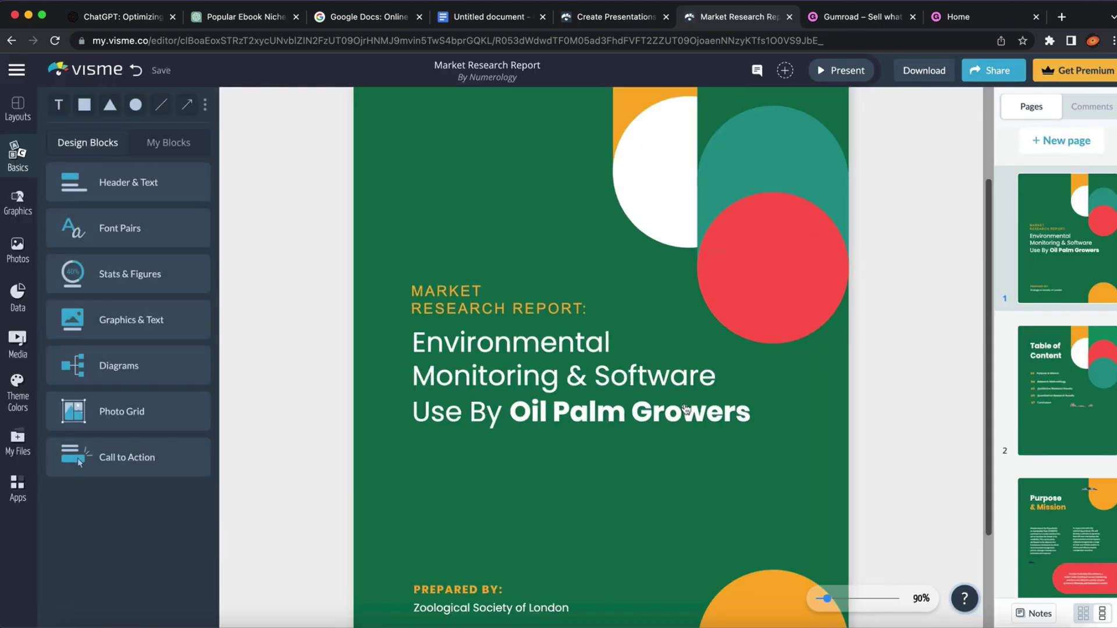
# Examine the report template's cover, Table of Content and Purpose & Mission pages, finishing back on the cover.
pyautogui.scroll(-5, 686, 409)
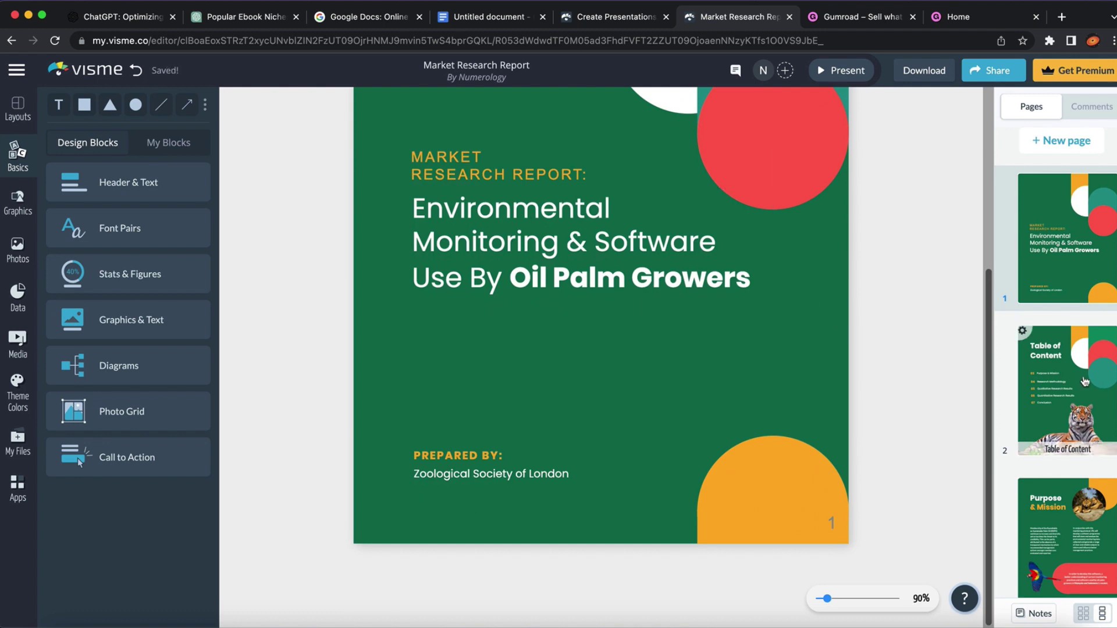
pyautogui.click(1068, 381)
pyautogui.scroll(3, 554, 204)
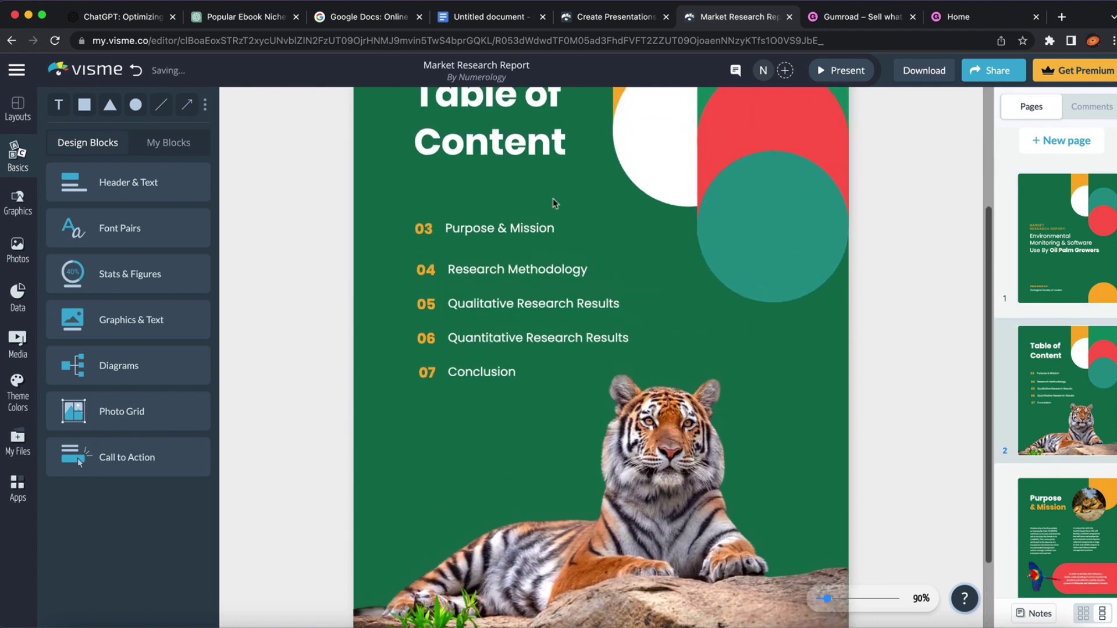
pyautogui.scroll(-15, 554, 204)
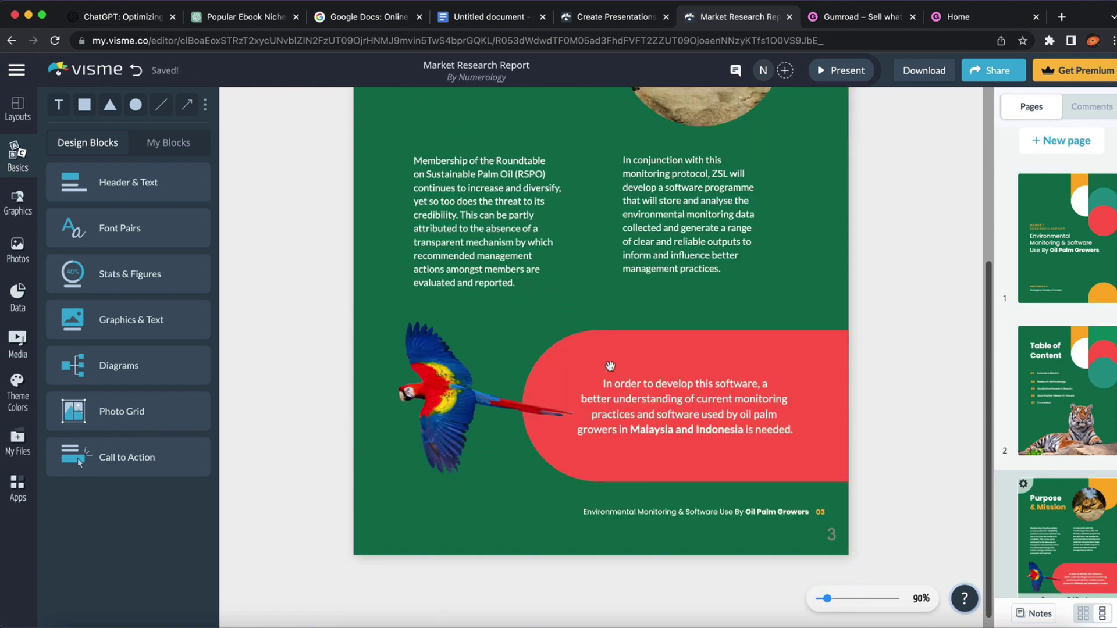
pyautogui.scroll(5, 551, 205)
pyautogui.scroll(-3, 488, 323)
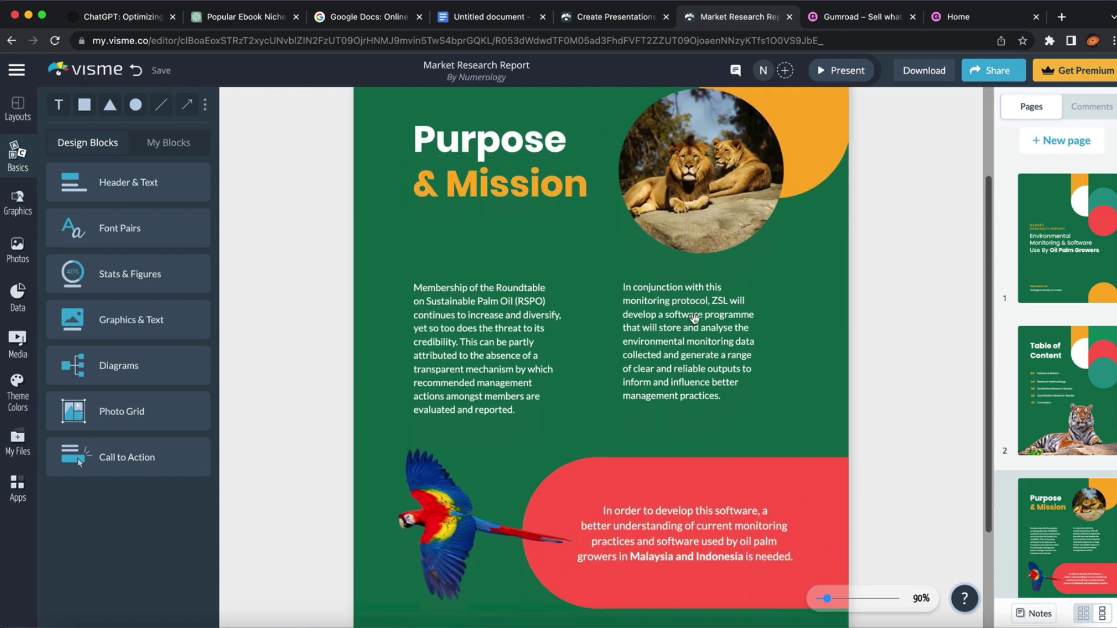
pyautogui.scroll(3, 488, 323)
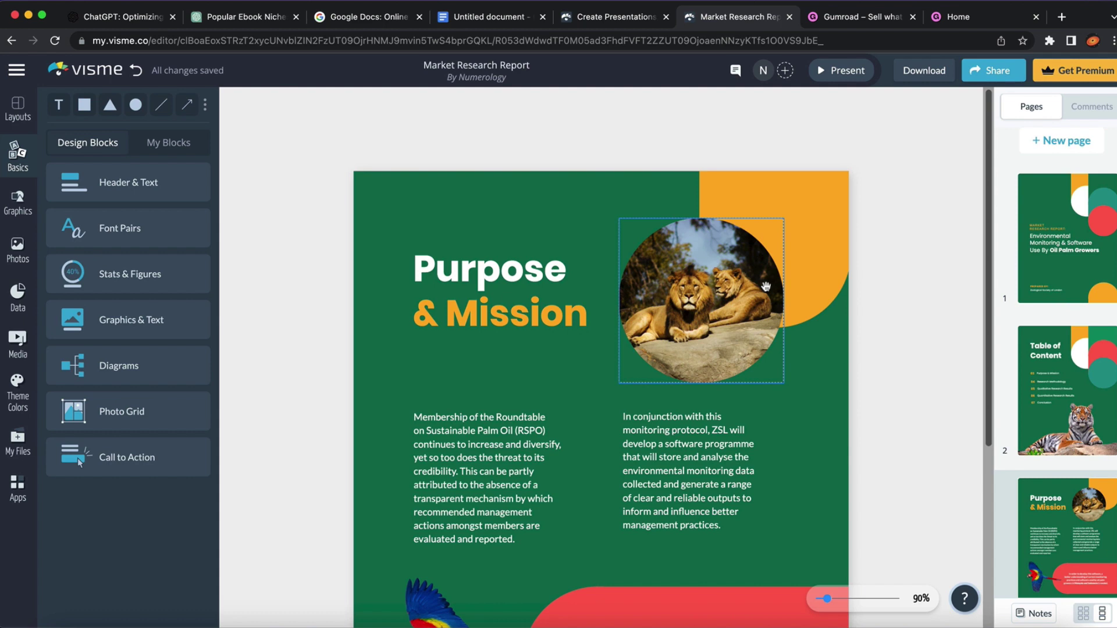
pyautogui.click(1019, 252)
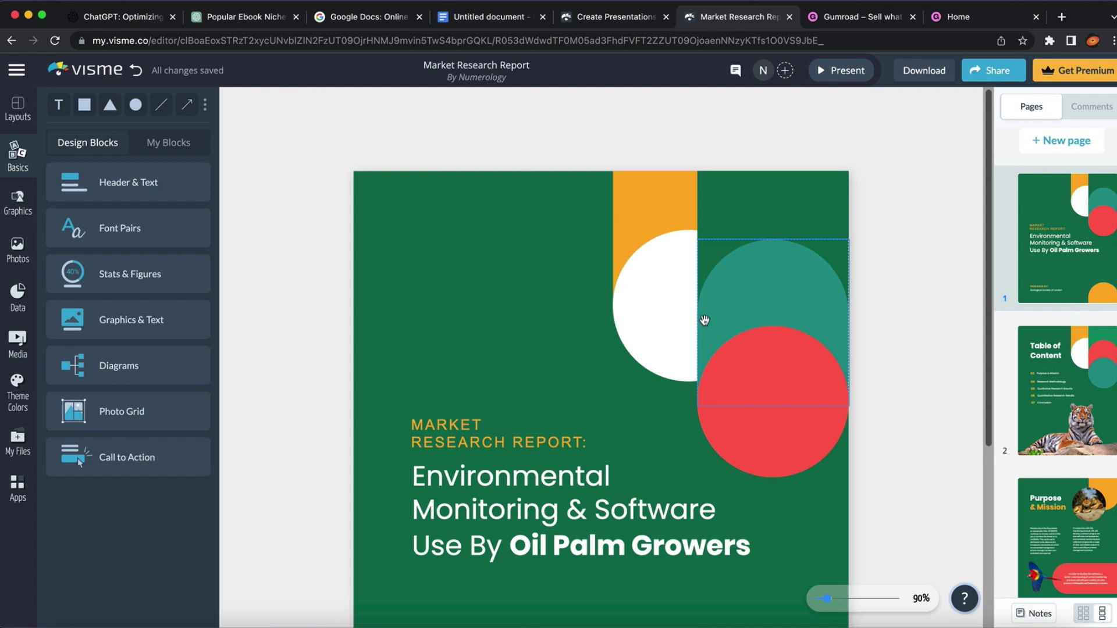
pyautogui.scroll(-1, 524, 250)
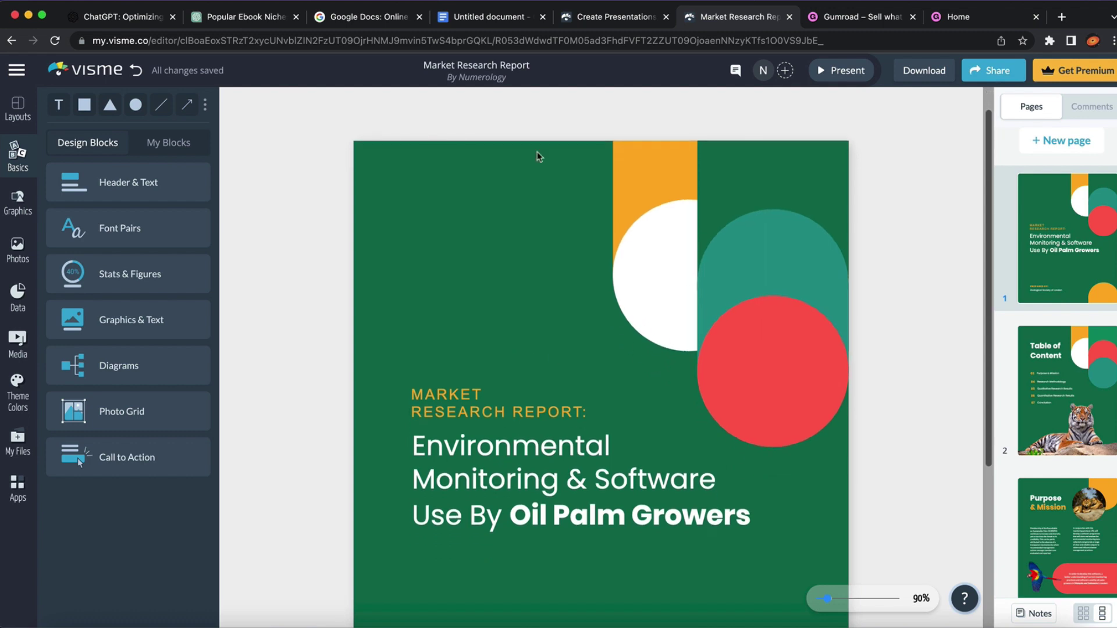
# Review the ebook outline from its Introduction in the Google Docs document, and return to the Visme report template.
pyautogui.click(494, 16)
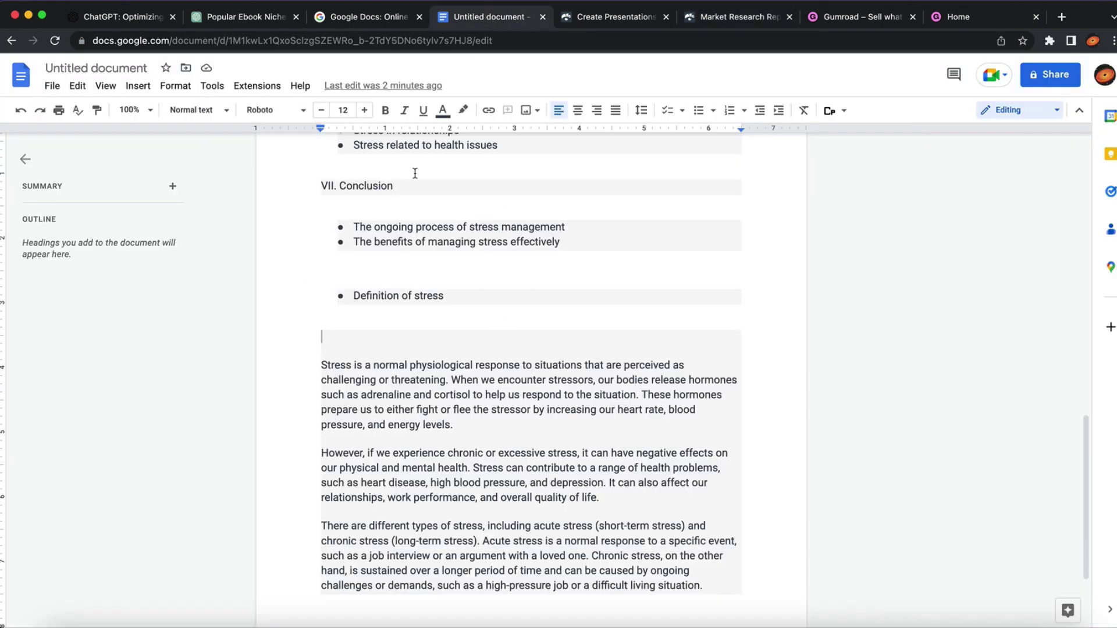
pyautogui.scroll(15, 414, 173)
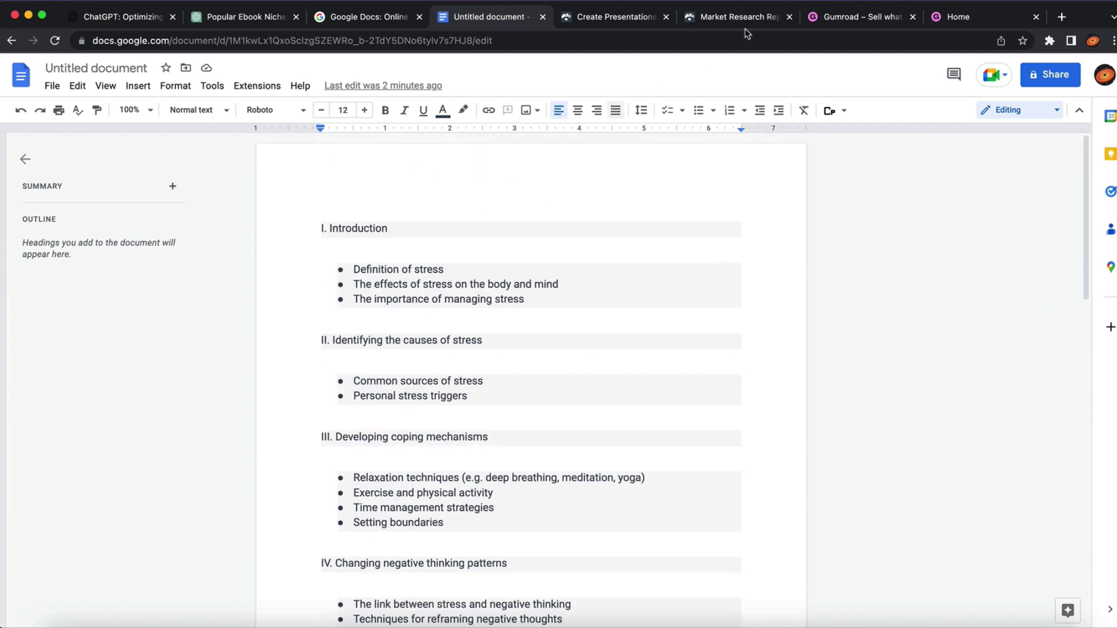
pyautogui.click(722, 15)
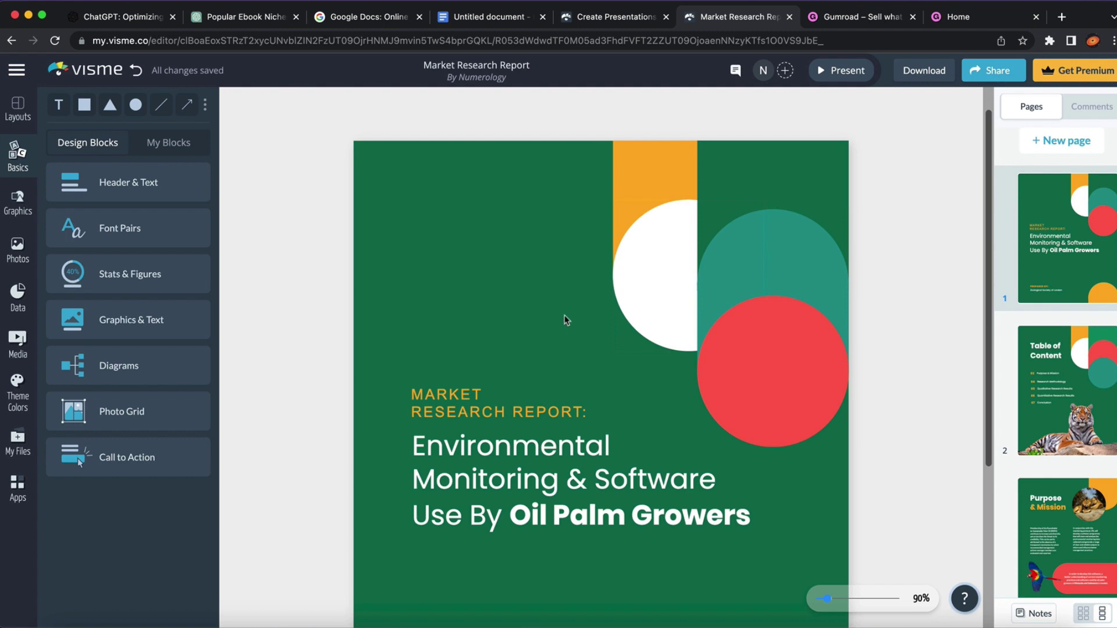
# Switch to the Gumroad home page and read through its seller stories down to the creators' weekly income section.
pyautogui.click(826, 18)
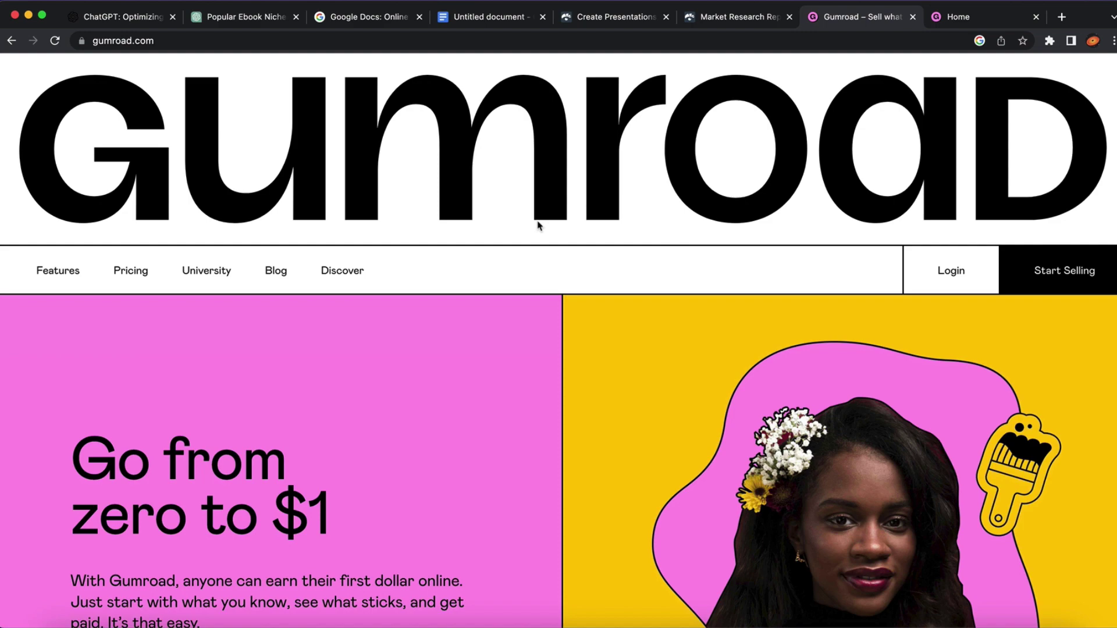
pyautogui.scroll(-10, 538, 226)
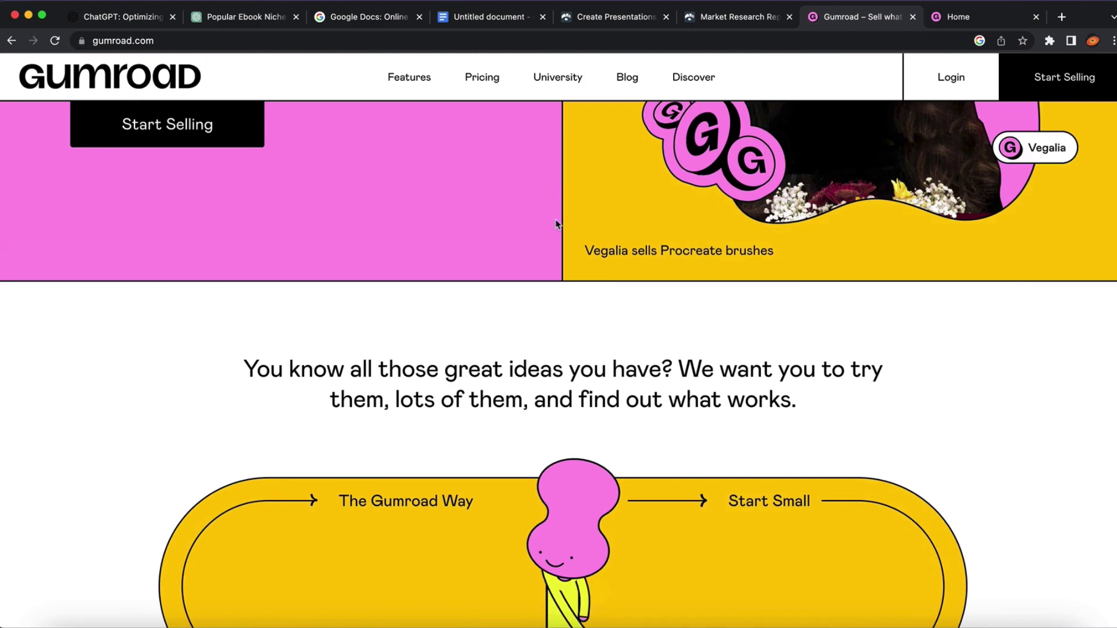
pyautogui.scroll(-15, 556, 225)
pyautogui.scroll(-15, 556, 225)
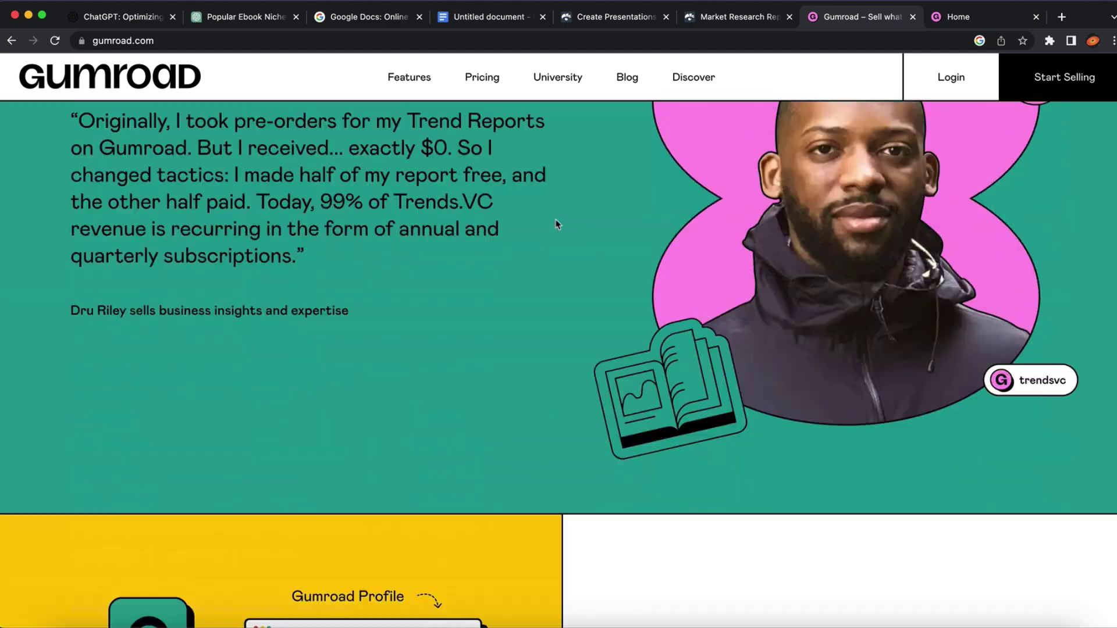
pyautogui.scroll(-15, 556, 224)
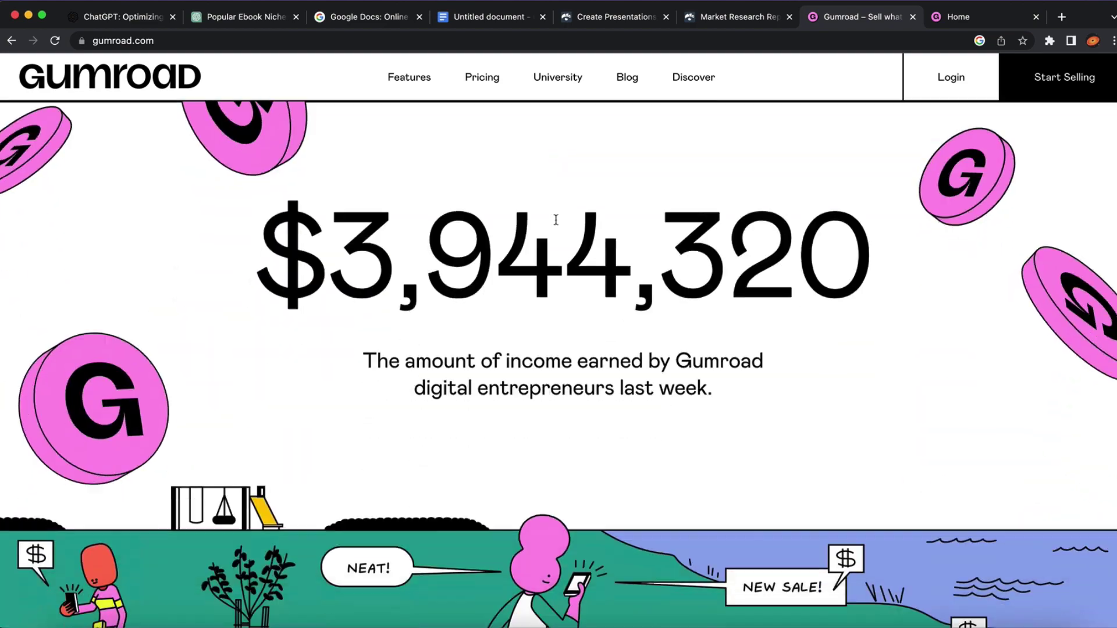
pyautogui.scroll(5, 553, 219)
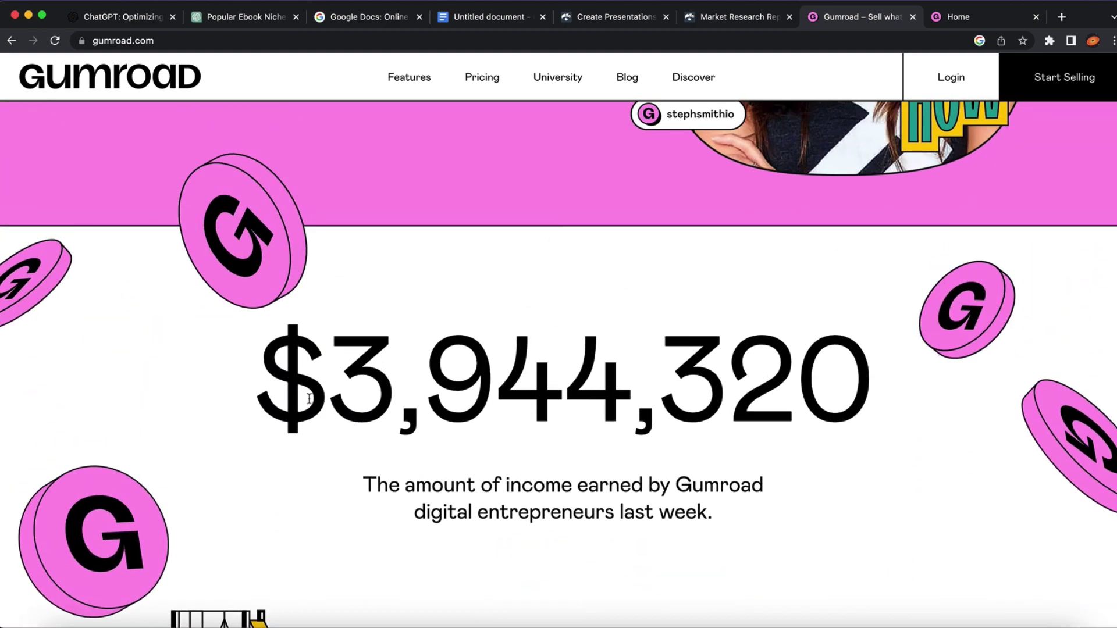
# Highlight the weekly income figure and its caption on the Gumroad home page, and open the Pricing page.
pyautogui.moveTo(274, 385); pyautogui.dragTo(732, 383)
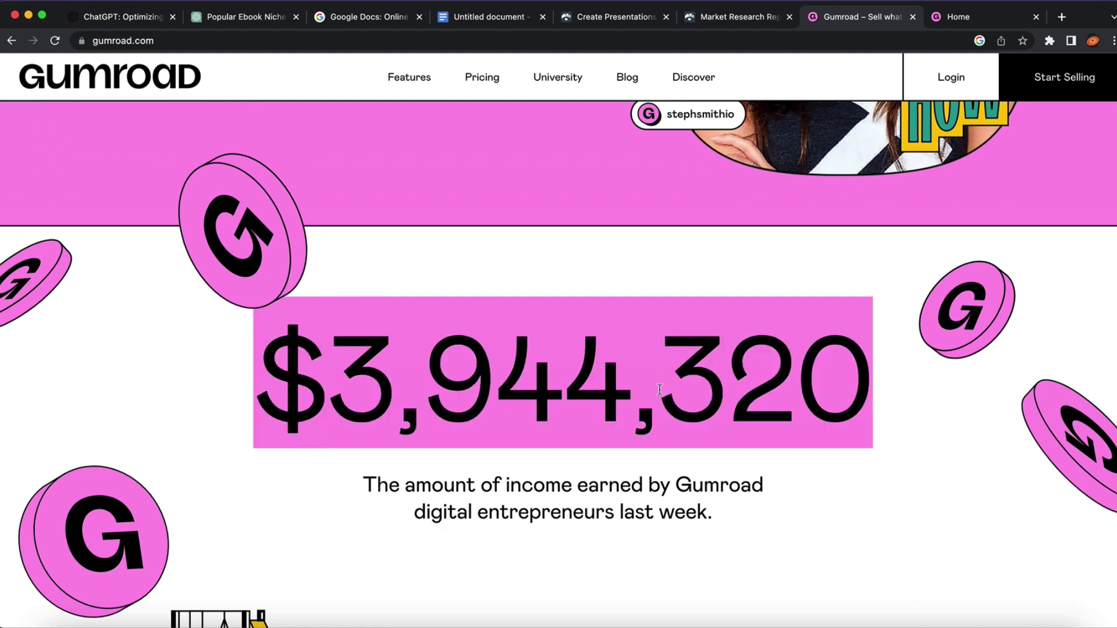
pyautogui.doubleClick(639, 515)
pyautogui.moveTo(638, 515); pyautogui.dragTo(693, 513)
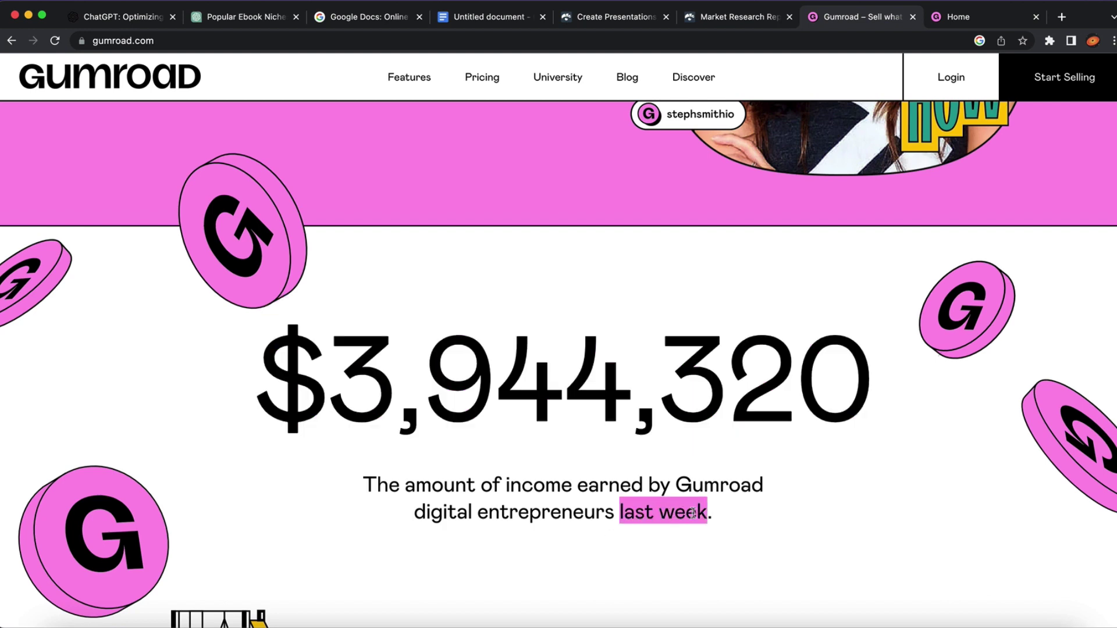
pyautogui.moveTo(247, 373); pyautogui.dragTo(1030, 367)
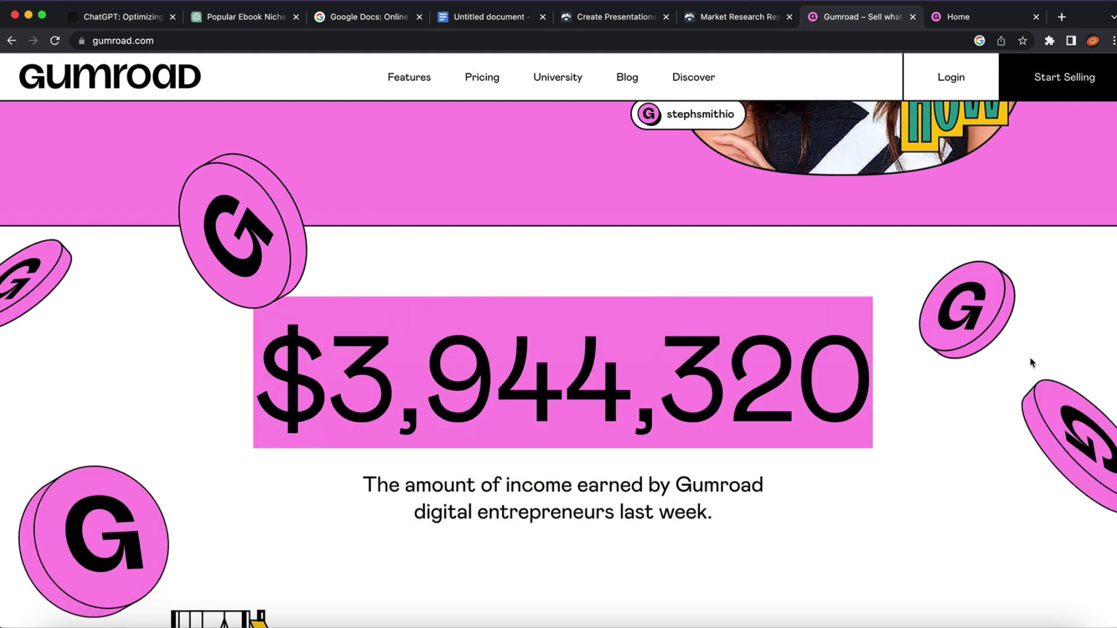
pyautogui.click(862, 442)
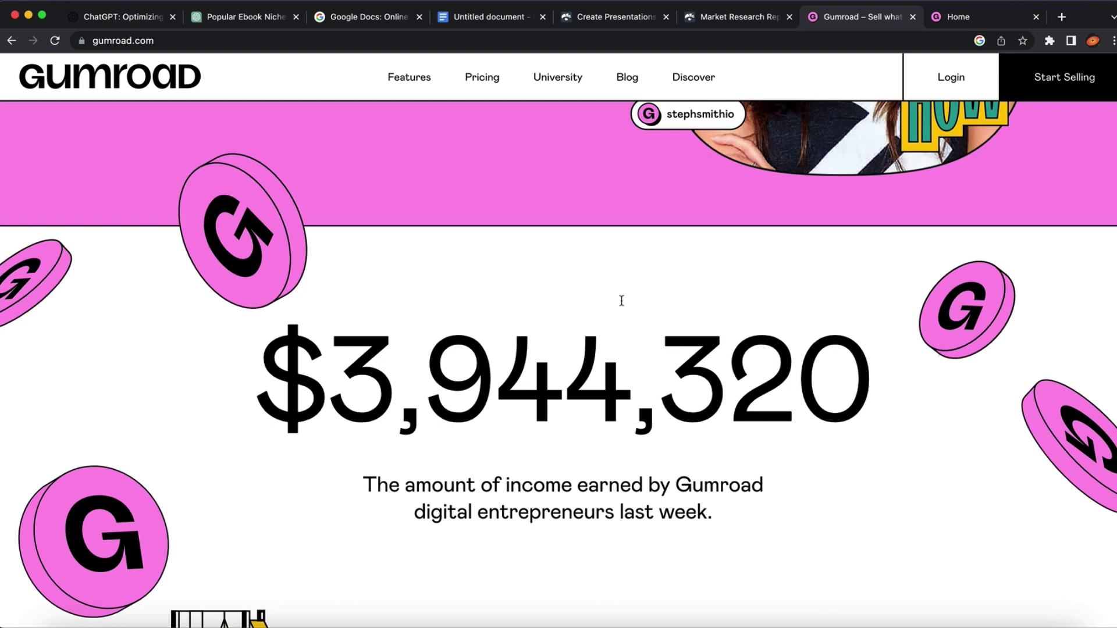
pyautogui.click(488, 79)
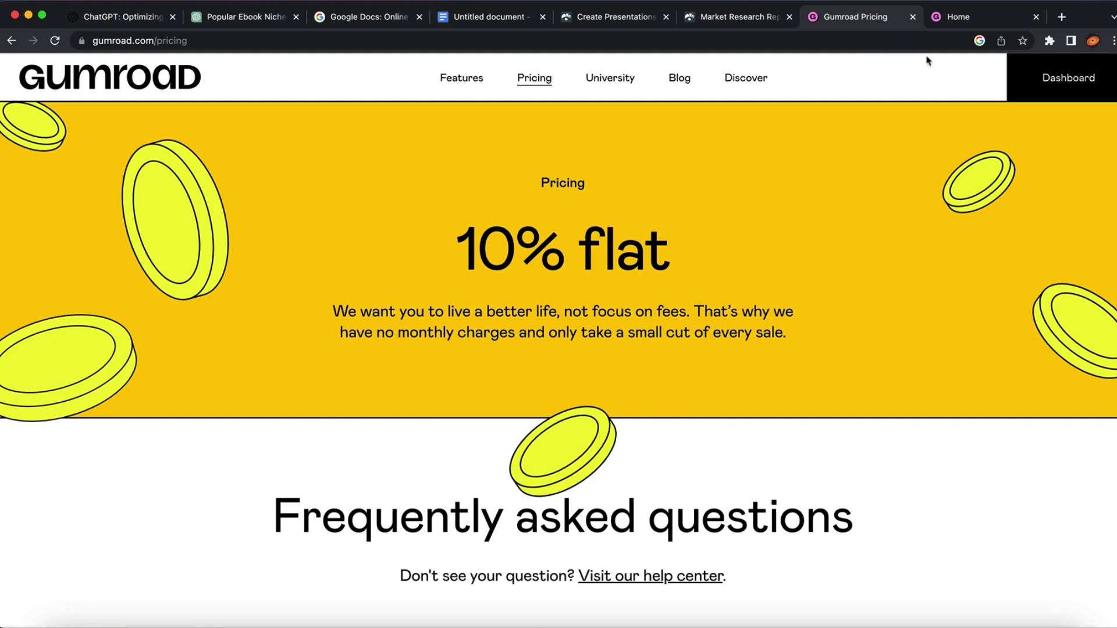
# Switch to the Gumroad dashboard, start creating the first product, and look over the available product types.
pyautogui.click(965, 19)
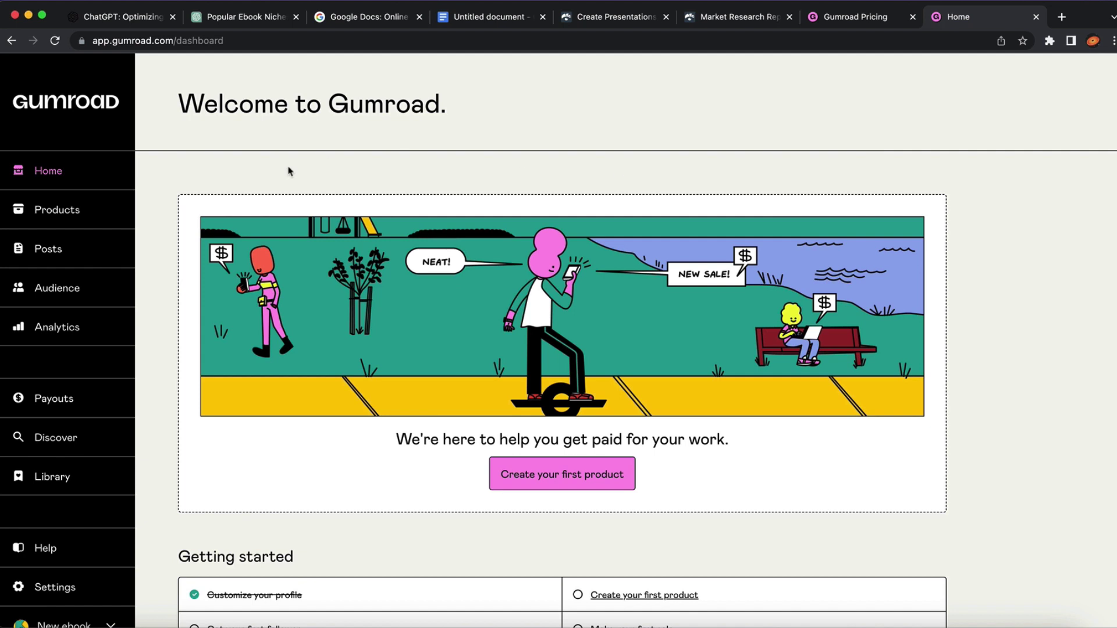
pyautogui.scroll(-2, 599, 318)
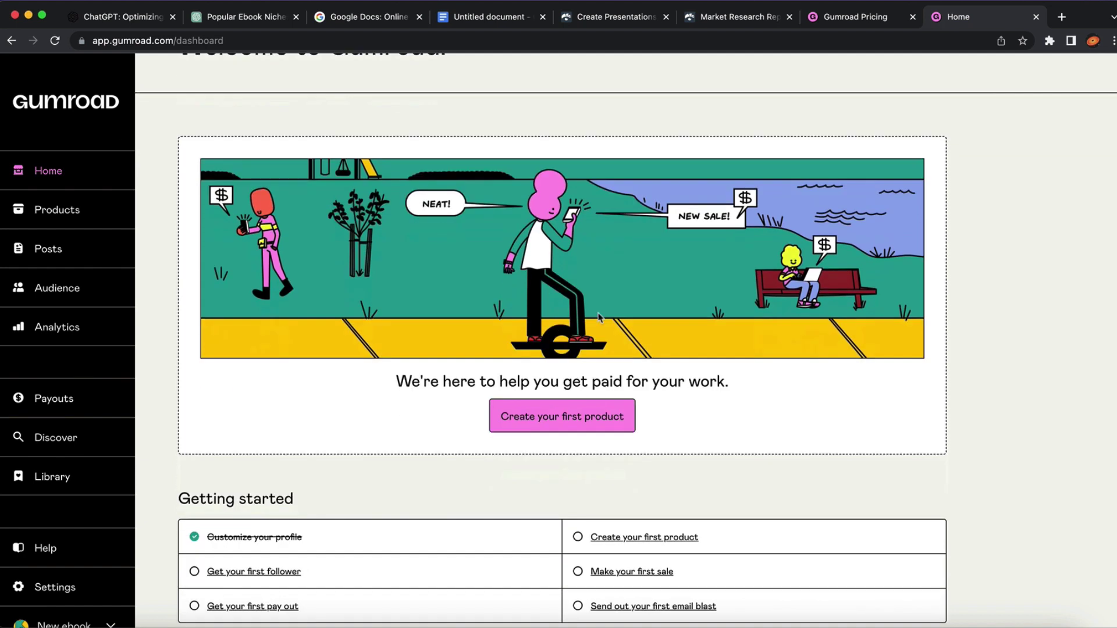
pyautogui.click(589, 424)
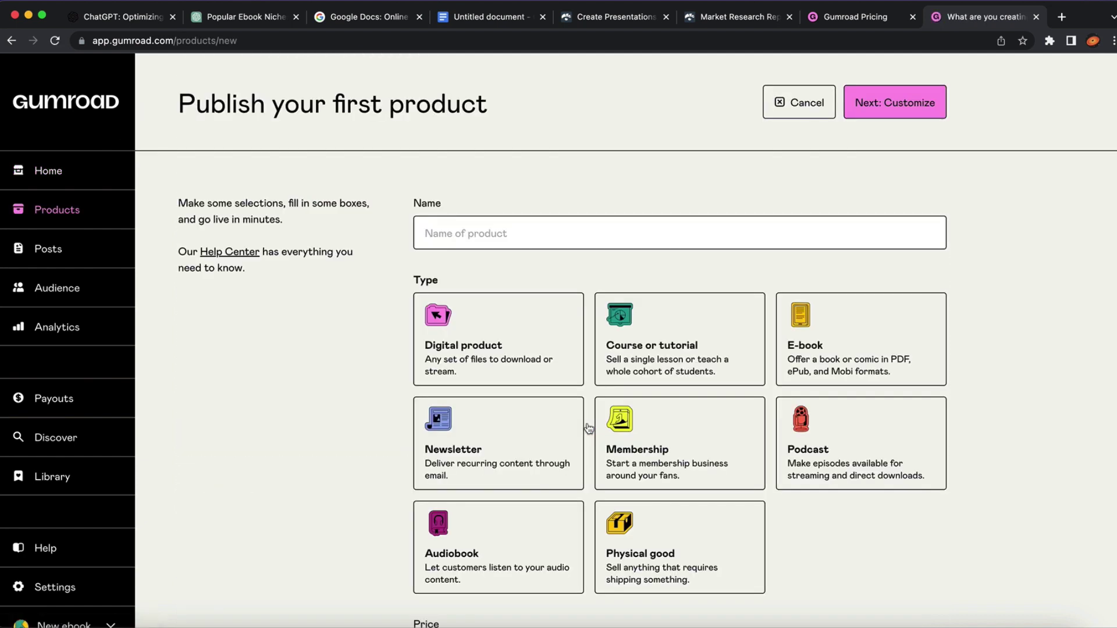
pyautogui.scroll(5, 915, 372)
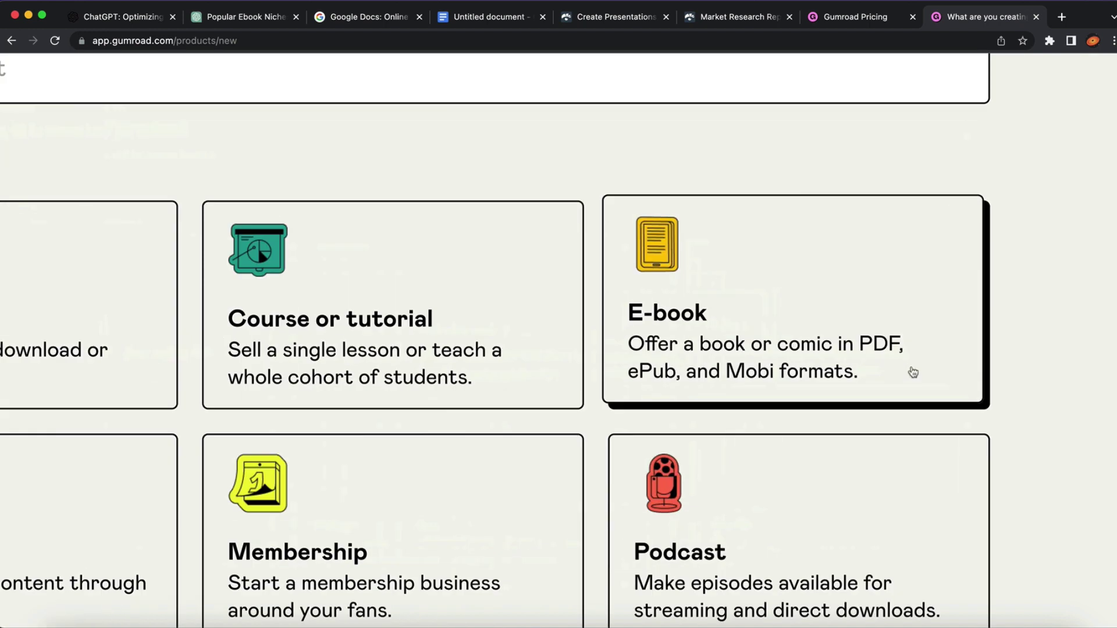
pyautogui.scroll(-5, 913, 372)
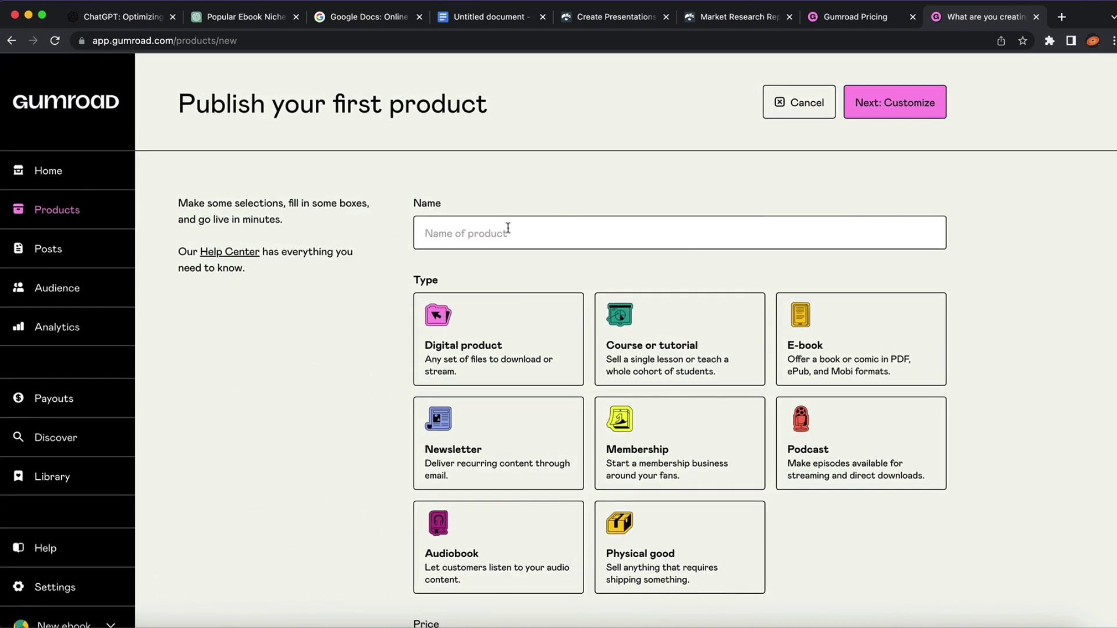
# Name the new product "jidsfjefjn" and choose E-book as its type.
pyautogui.click(508, 228)
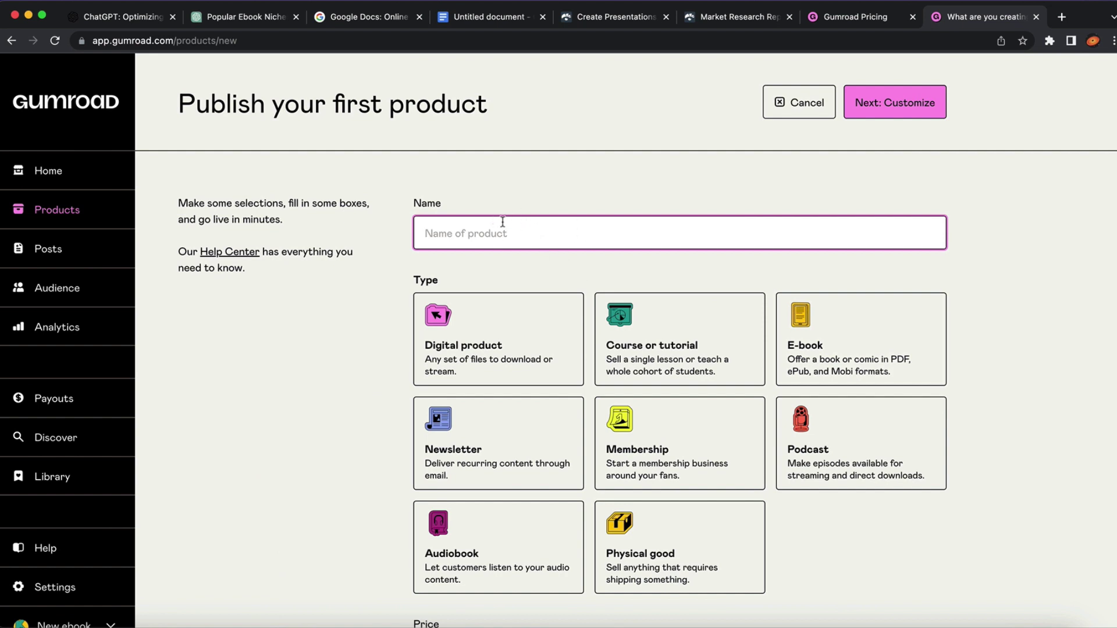
pyautogui.write('jidsfjefjn')
pyautogui.click(859, 339)
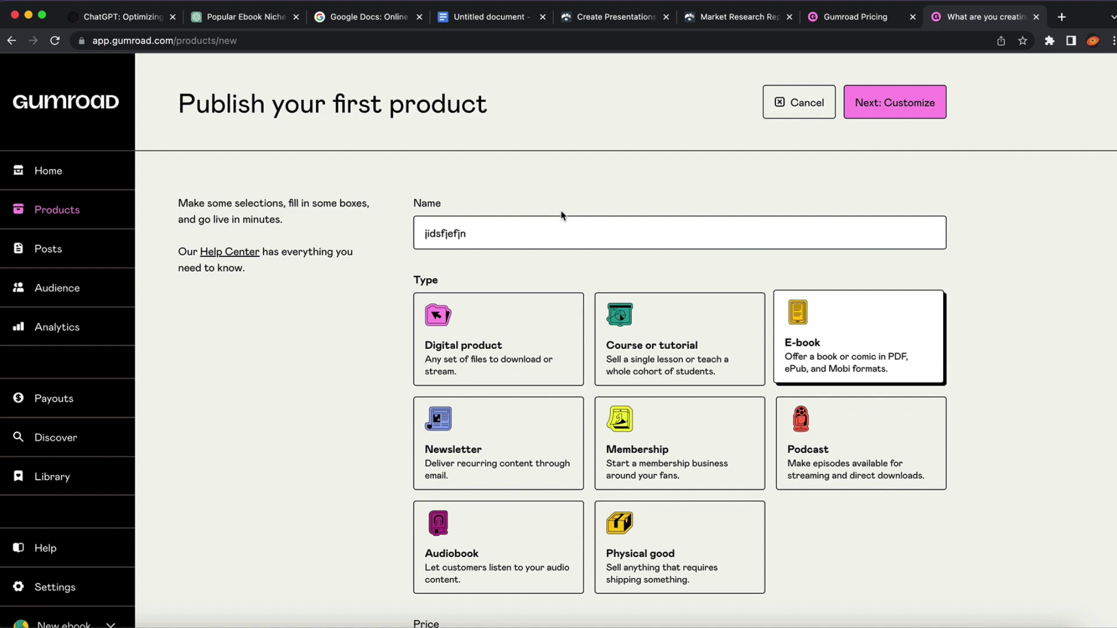
# Switch to the Popular Ebook Niches chat in ChatGPT and ask "what is the best way to promote my ebook".
pyautogui.click(235, 17)
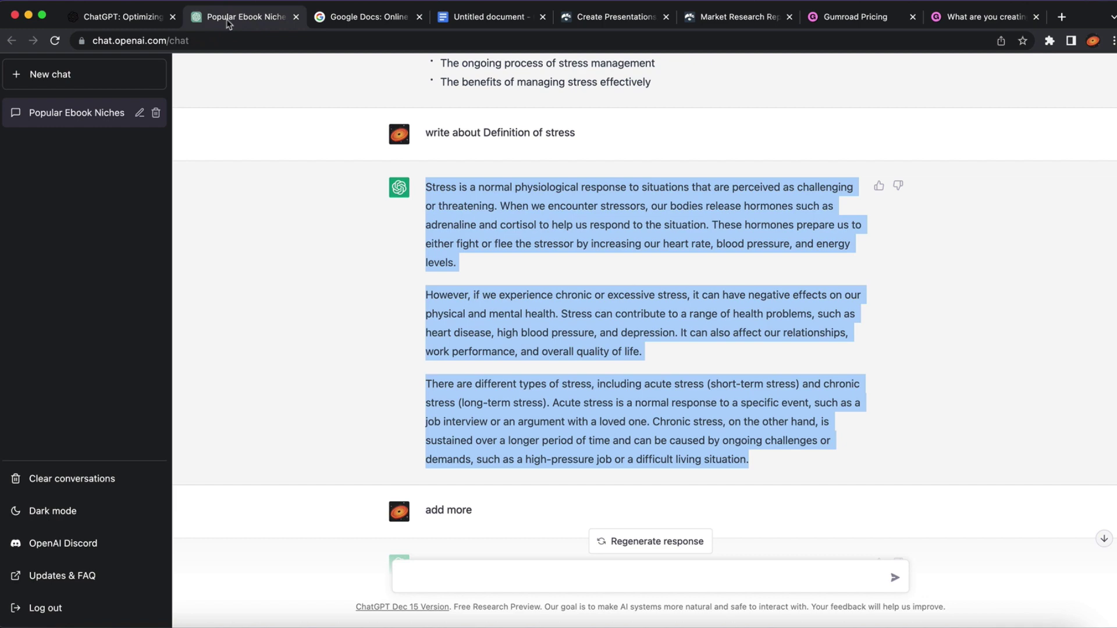
pyautogui.click(351, 186)
pyautogui.scroll(-5, 352, 302)
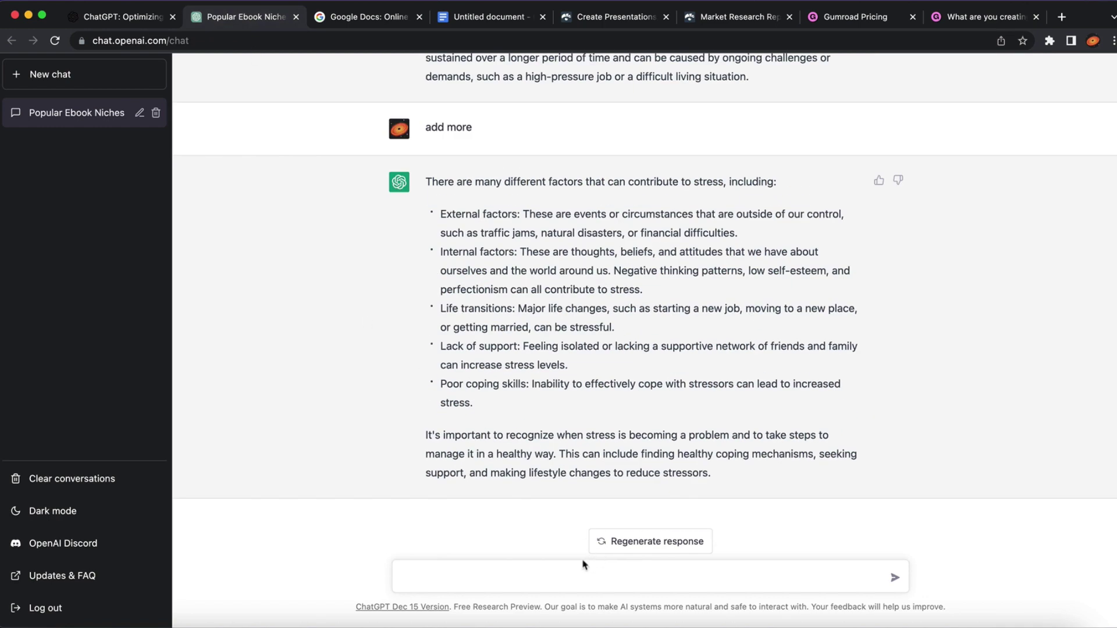
pyautogui.click(569, 582)
pyautogui.write('whatt  is the best way to promot')
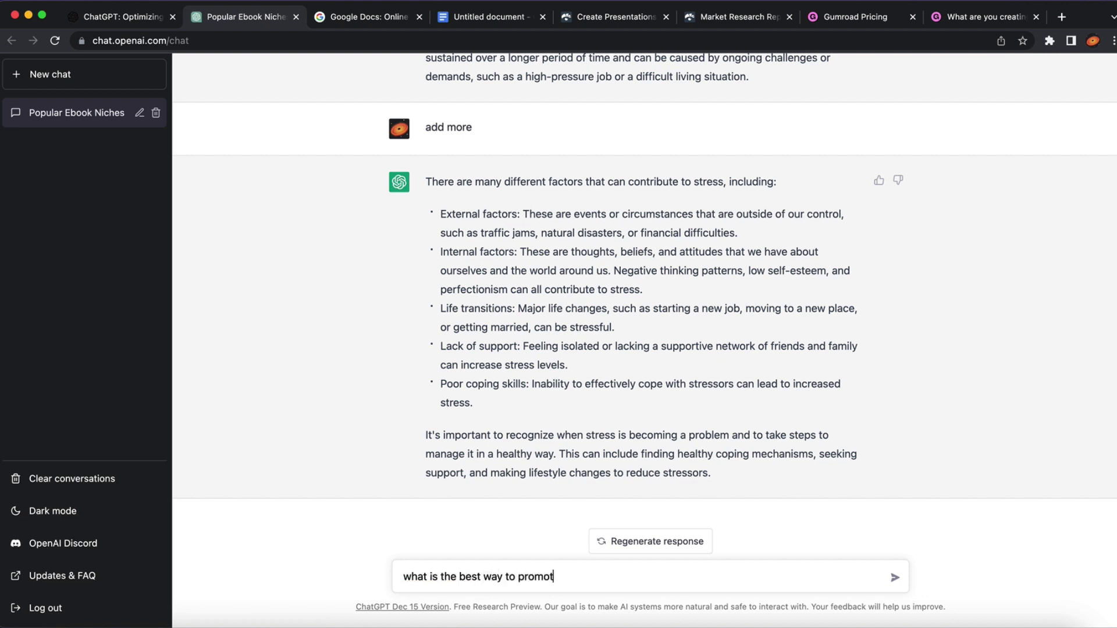
pyautogui.write('e my ebook')
pyautogui.press('Return')
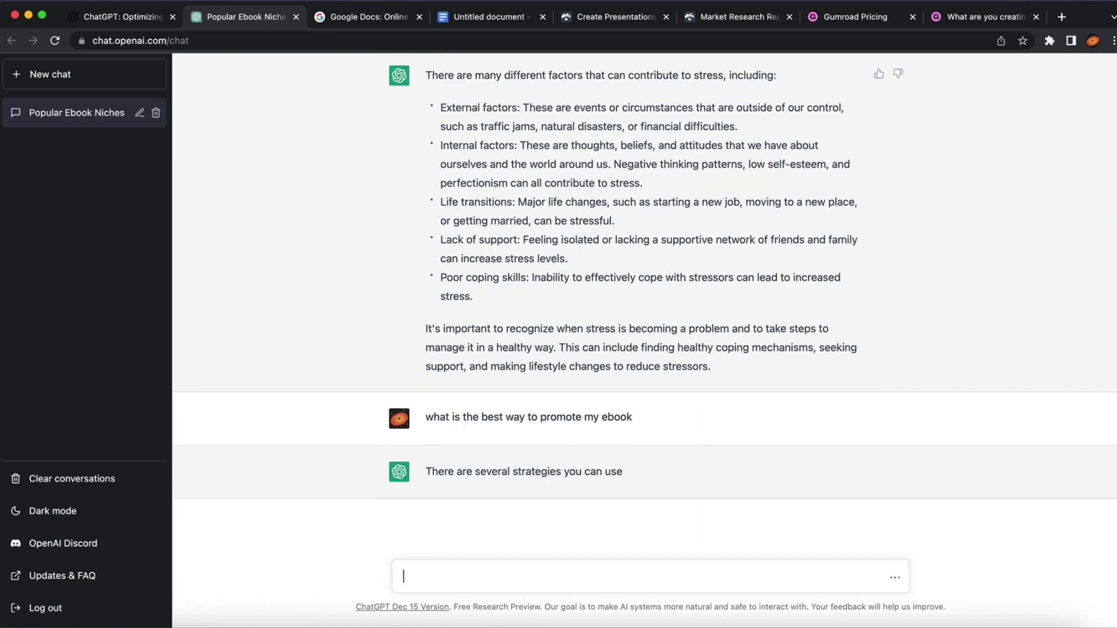